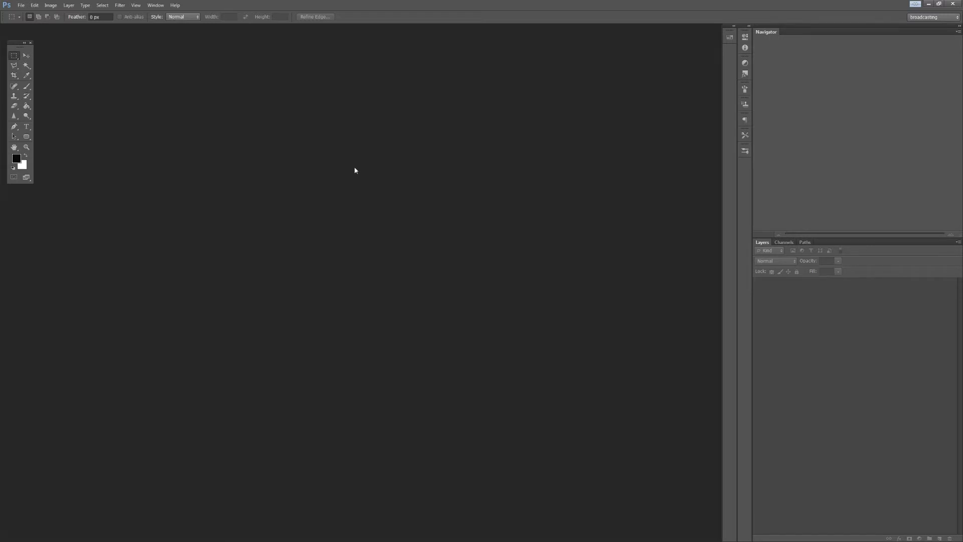
Create a new blank document from the International Paper preset at A4 size, 210 × 297 mm and 300 pixels/inch.
left_click(22, 6)
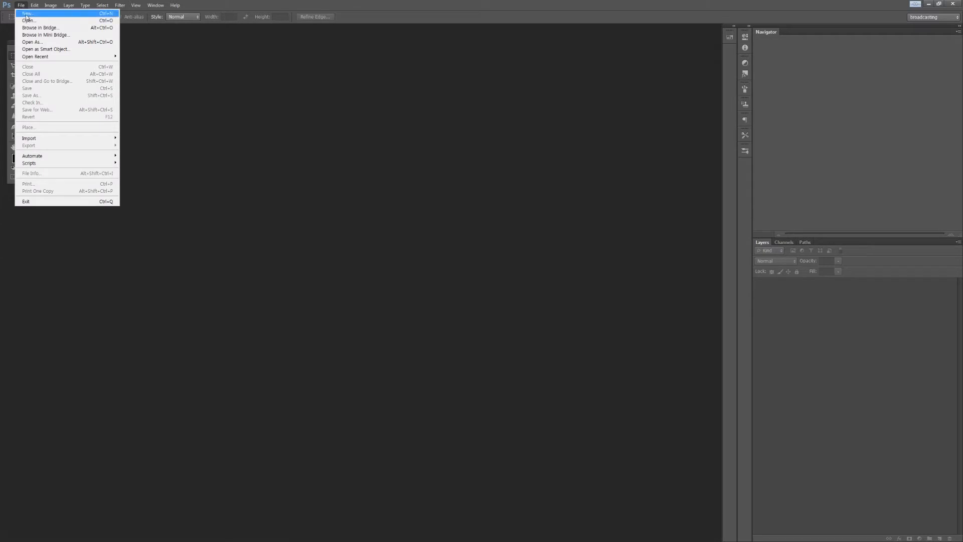
left_click(28, 14)
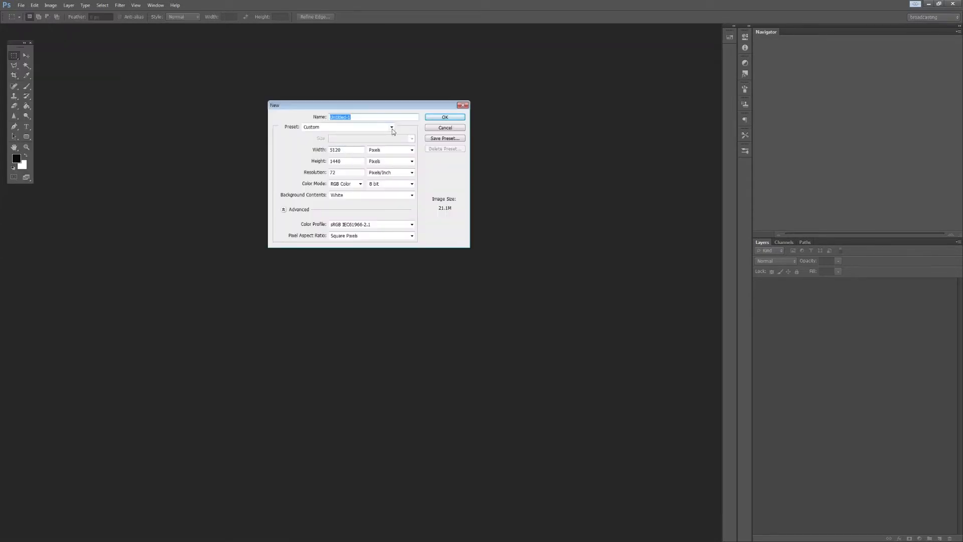
left_click(391, 127)
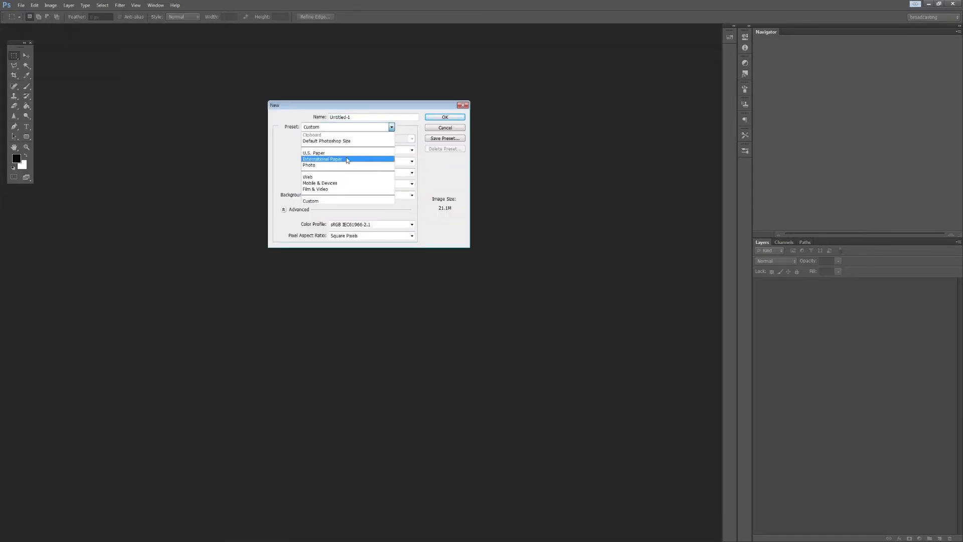
left_click(347, 159)
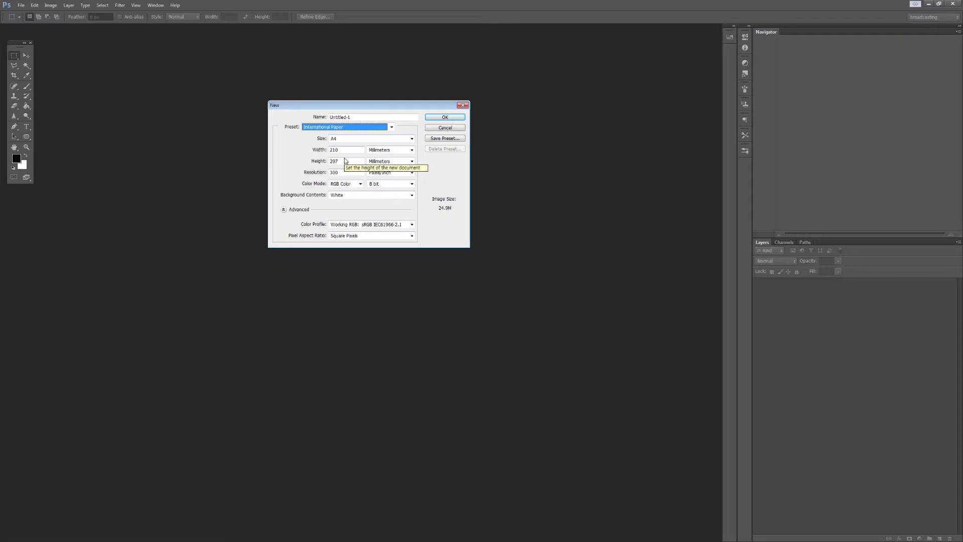
left_click(444, 118)
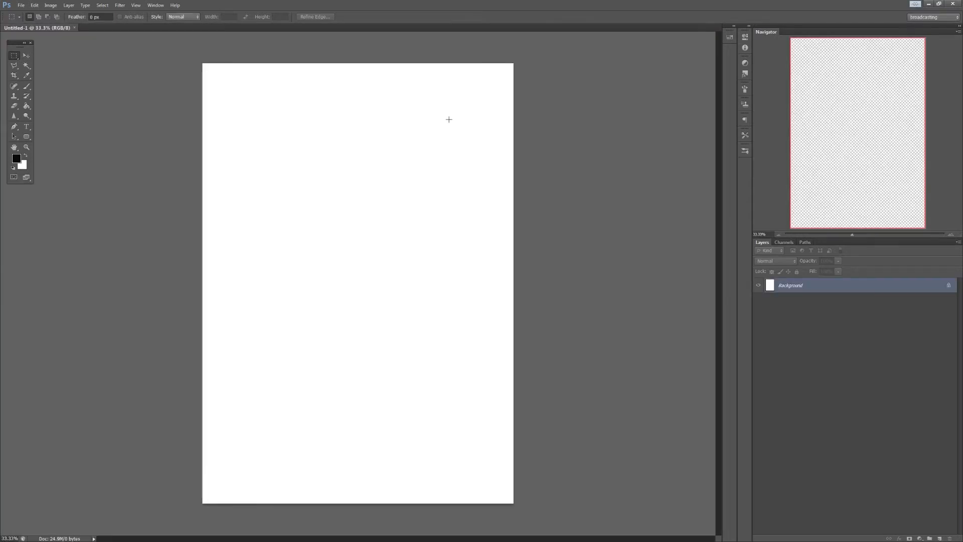
Rotate the canvas 90° clockwise into landscape orientation.
left_click(49, 6)
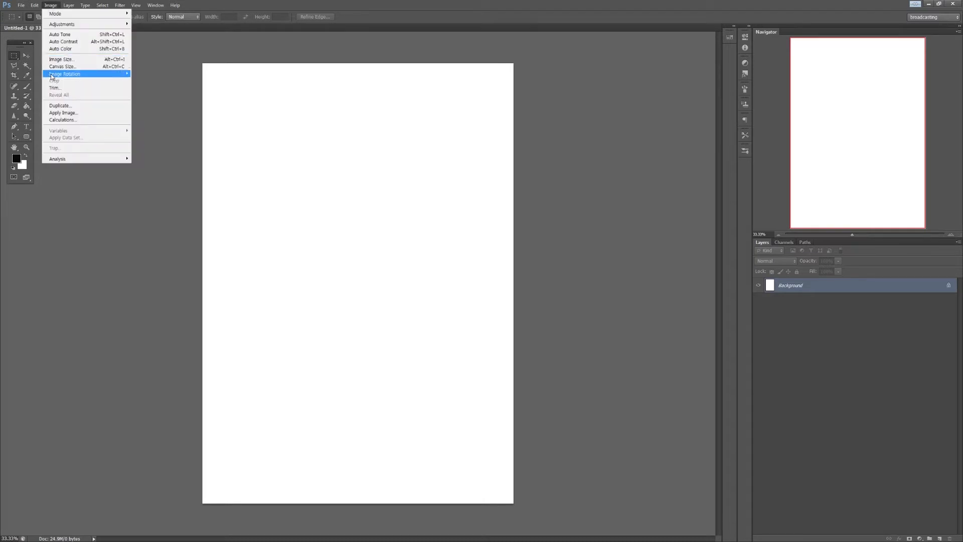
mouse_move(55, 75)
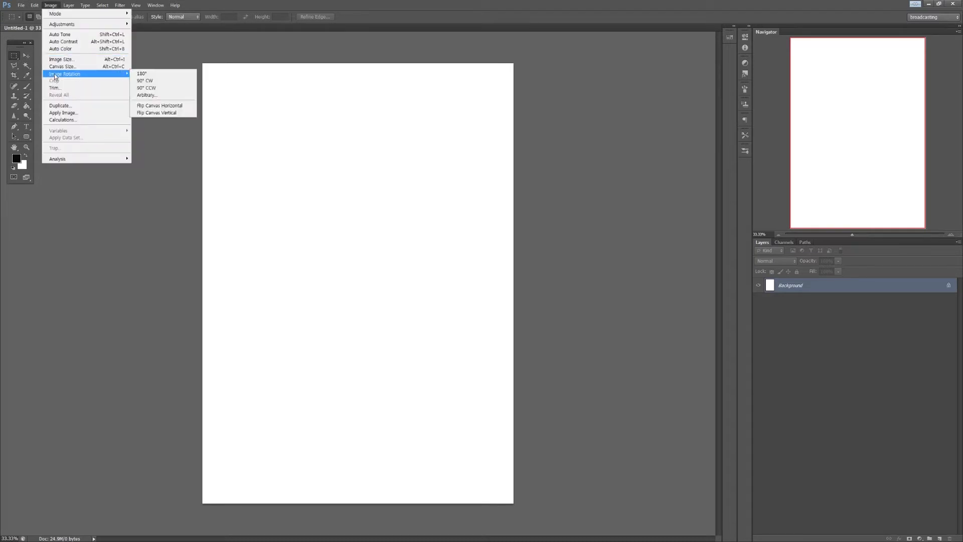
left_click(153, 83)
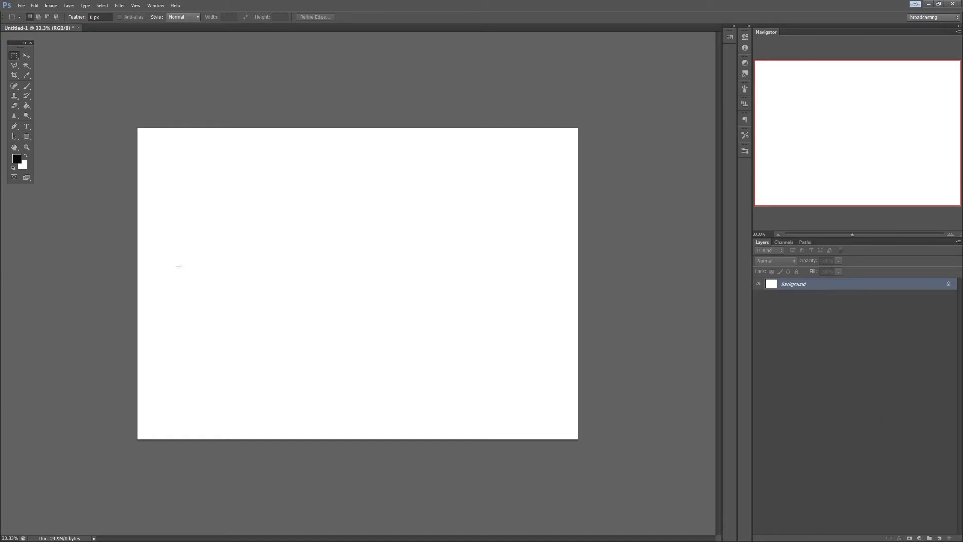
Choose a medium neutral grey as the foreground color and fill the Background layer with it.
left_click(16, 159)
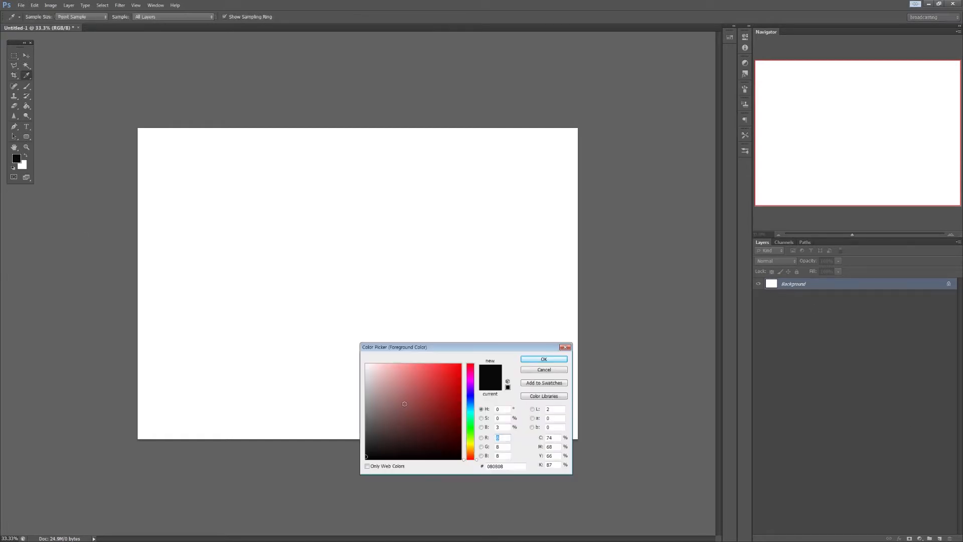
left_click(365, 418)
left_click_drag(365, 418, 364, 408)
left_click(539, 360)
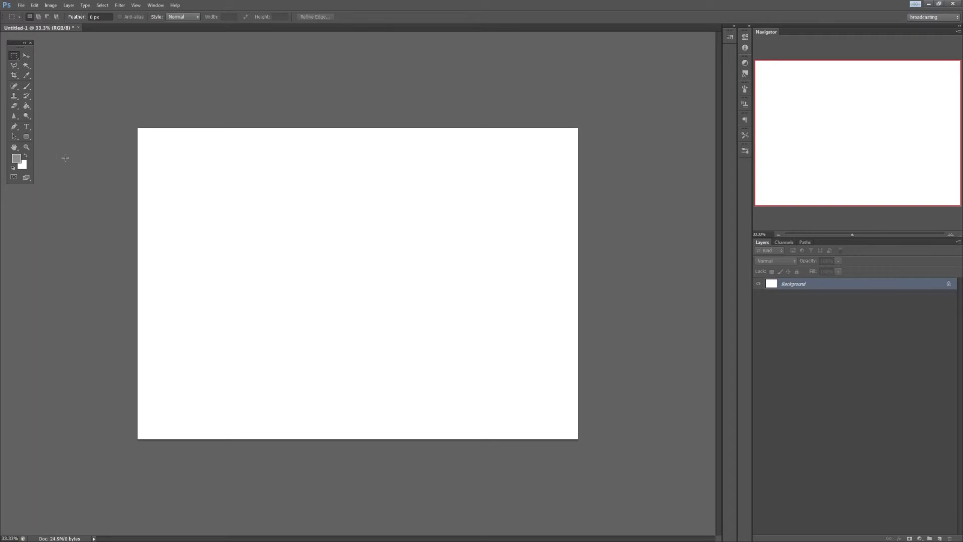
key("alt+BackSpace")
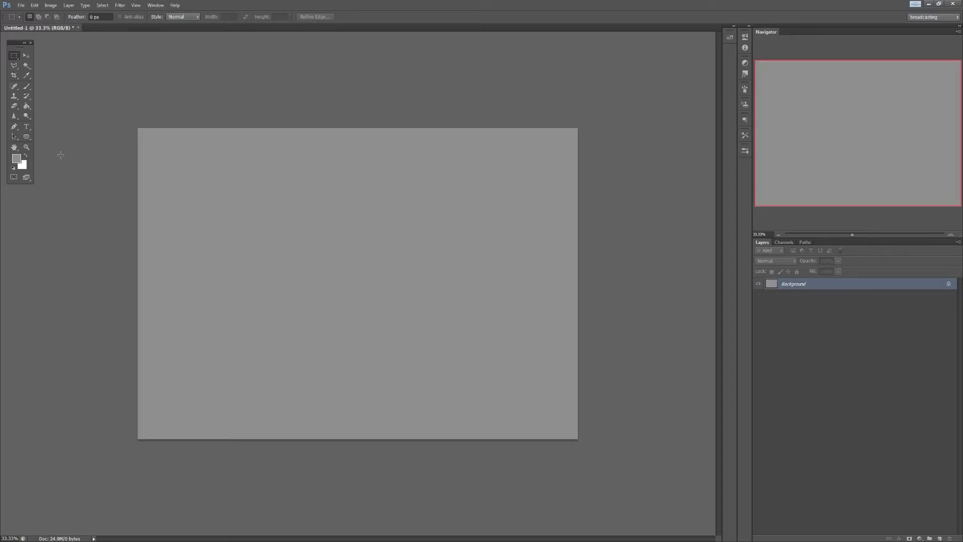
Add a new empty layer above the Background and activate the Rounded Rectangle Tool.
left_click(940, 538)
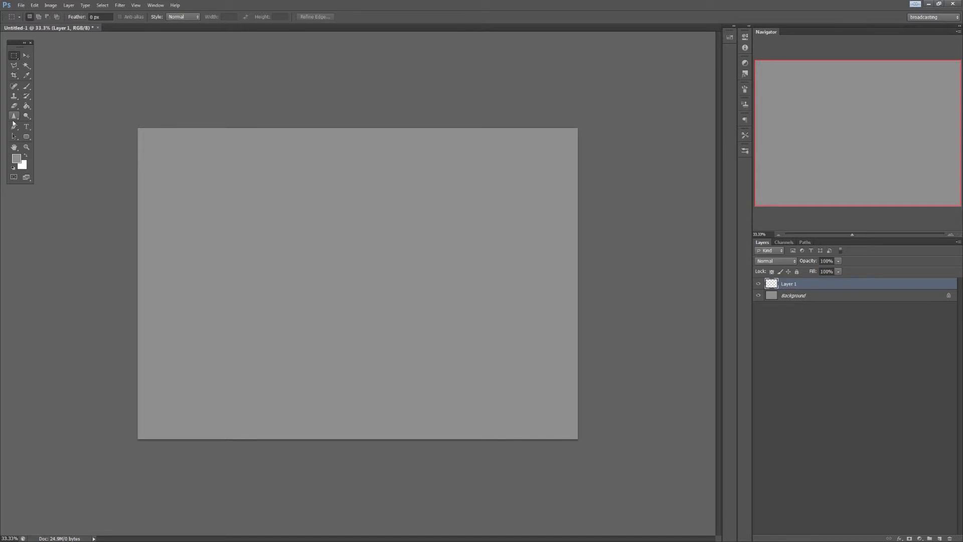
left_click(27, 138)
left_click(28, 139)
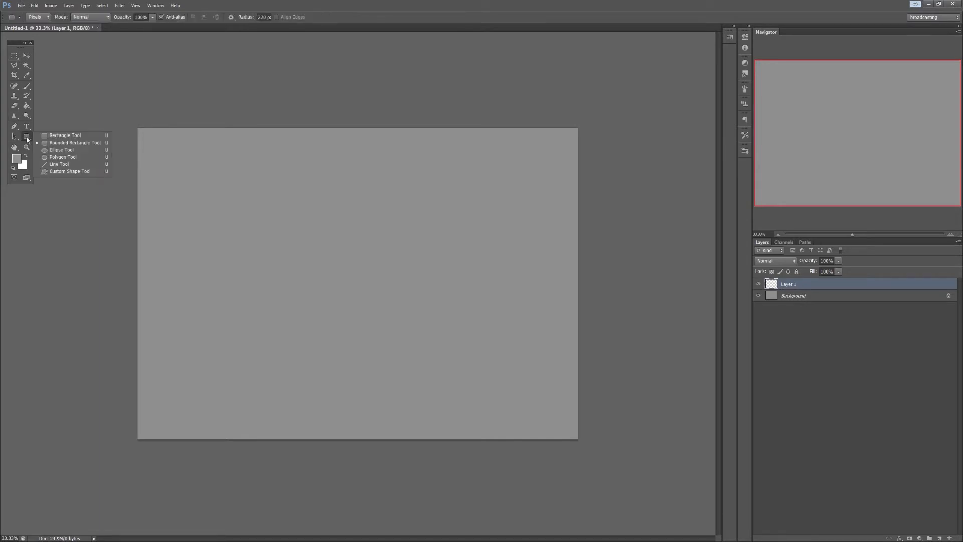
left_click(76, 145)
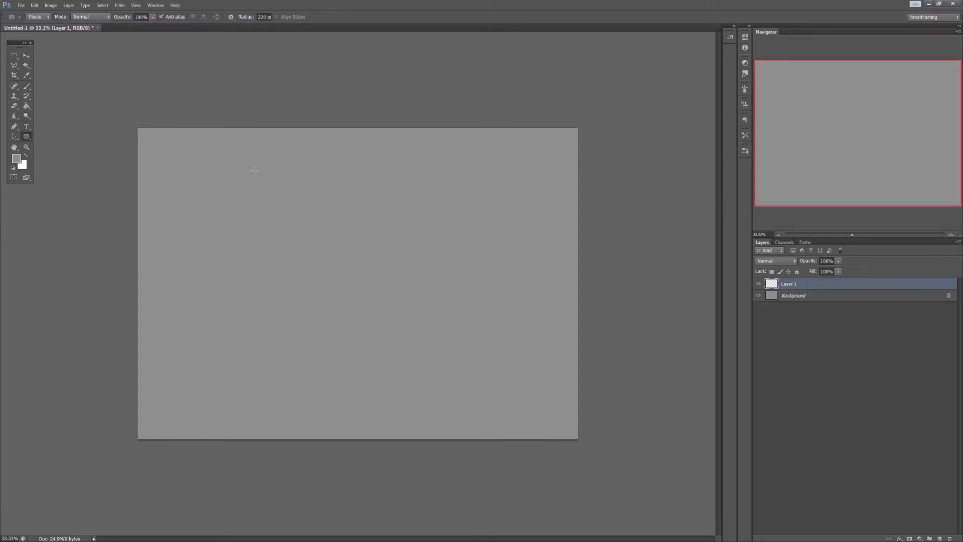
Set the foreground color to a dark neutral grey for the button shape.
left_click(17, 159)
left_click_drag(366, 423, 366, 435)
left_click(543, 359)
Try dark grey rounded rectangles in the canvas's upper middle with 220 px and 100 px corner radii, undoing each one.
left_click_drag(304, 211, 423, 273)
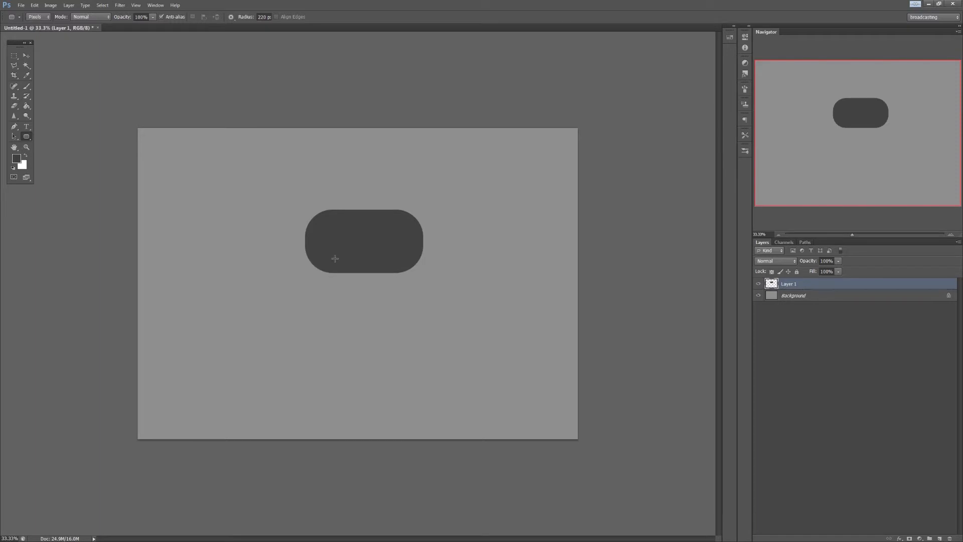
key("ctrl+z")
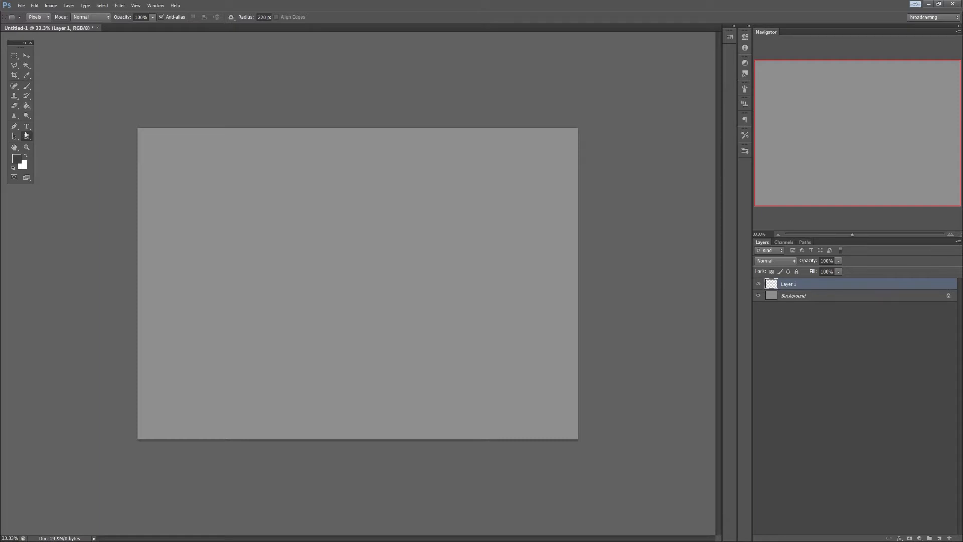
left_click(264, 17)
double_click(264, 17)
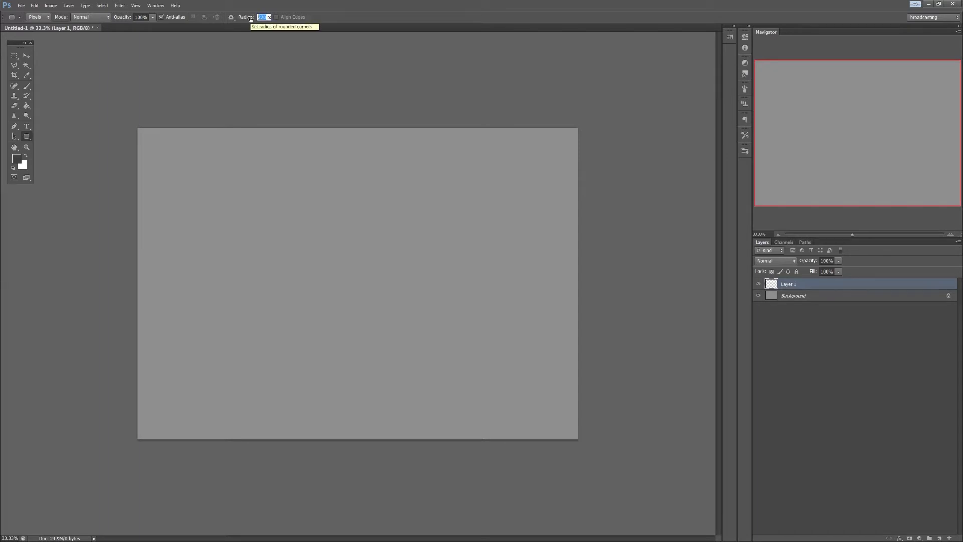
type("100")
key("Return")
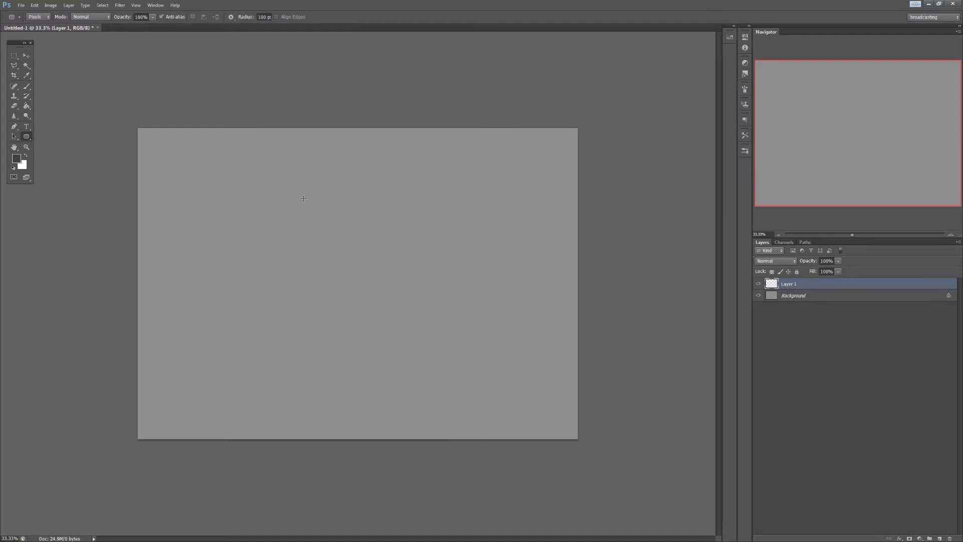
left_click_drag(296, 189, 412, 258)
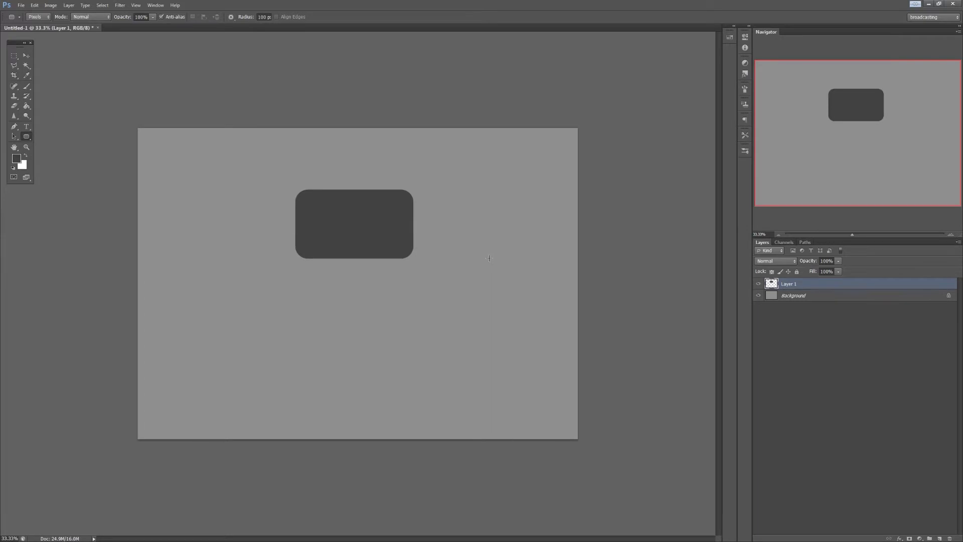
key("ctrl+z")
Draw a wide dark grey rounded rectangle with a 150 px corner radius in the upper middle of the canvas.
left_click(264, 17)
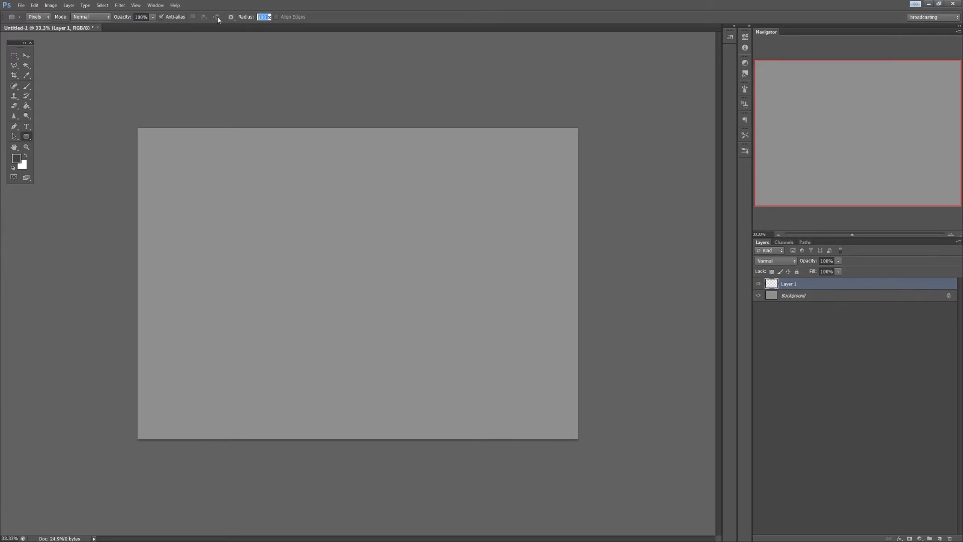
type("150")
left_click_drag(300, 182, 422, 241)
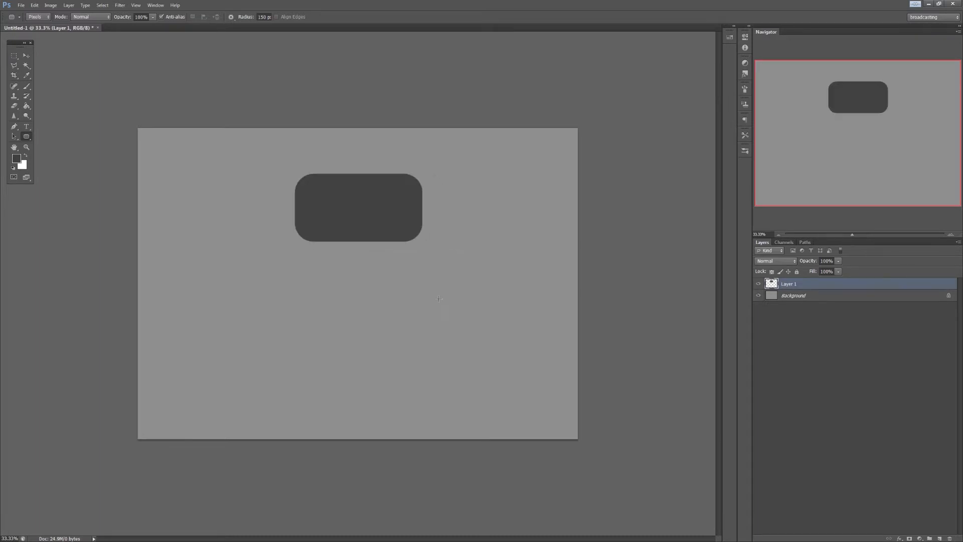
Move the rounded rectangle down, closer to the middle of the canvas.
key("v")
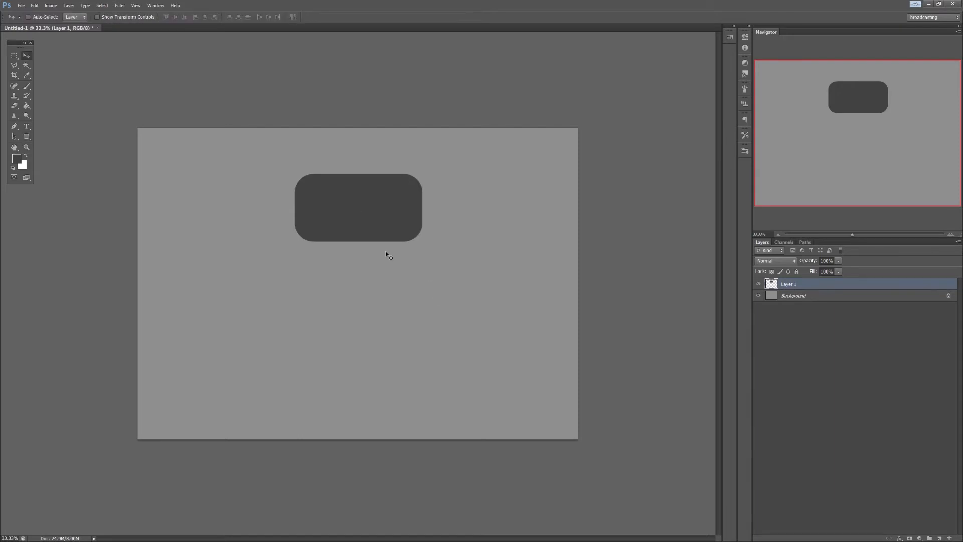
left_click_drag(363, 211, 364, 242)
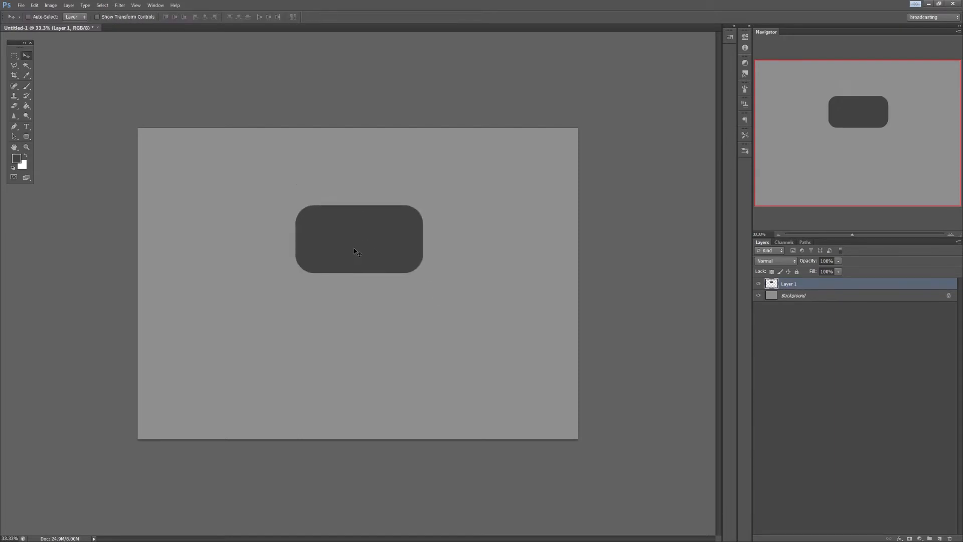
key("z")
left_click(366, 246)
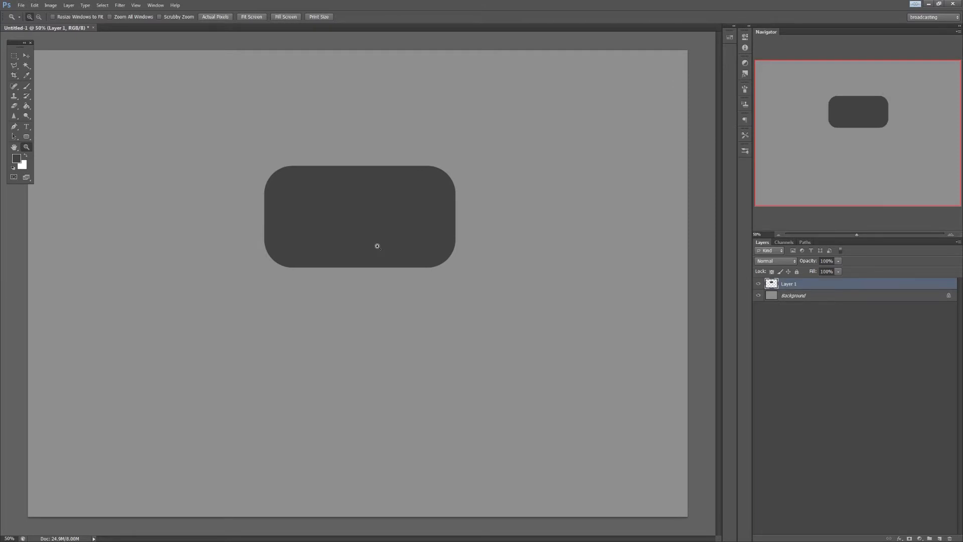
key("v")
left_click_drag(373, 239, 366, 268)
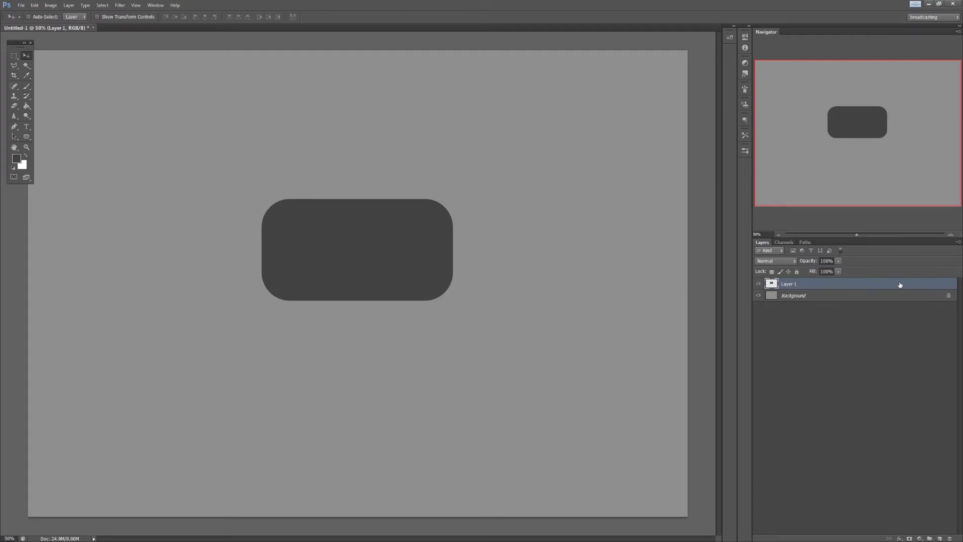
Add an Inner Bevel to the rounded rectangle's layer with depth 164%, size 16 px, soften 1 px, angle 139° and altitude 32°.
key("h")
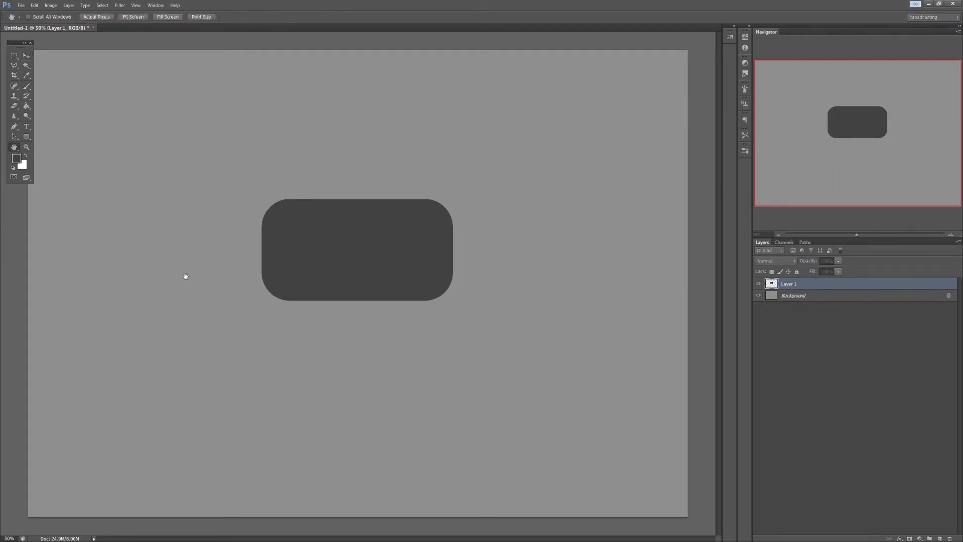
left_click_drag(0, 250, 658, 243)
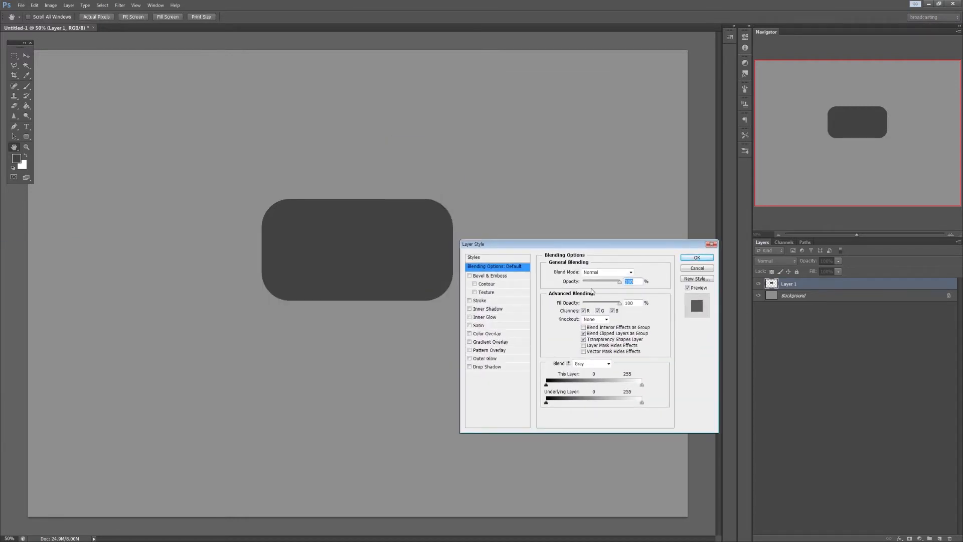
left_click(475, 278)
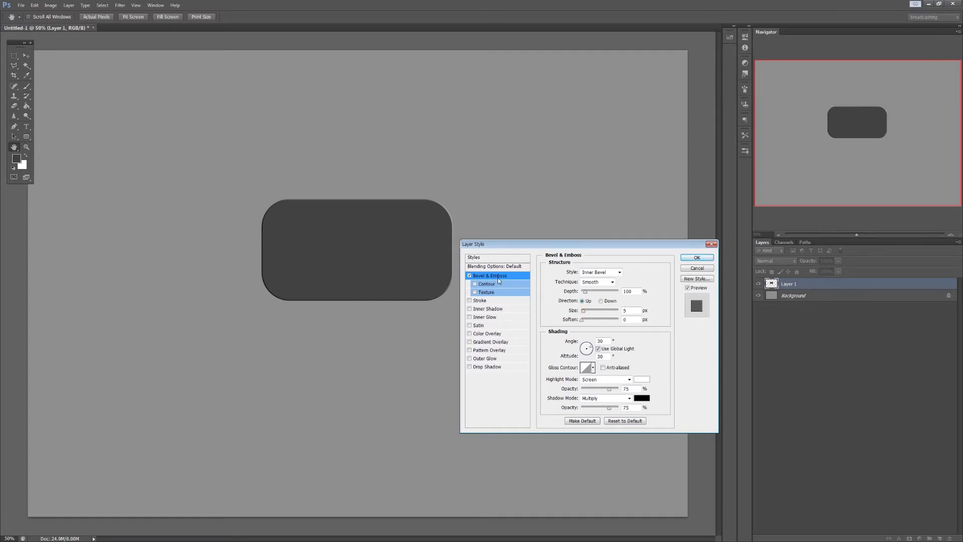
left_click_drag(588, 349, 584, 348)
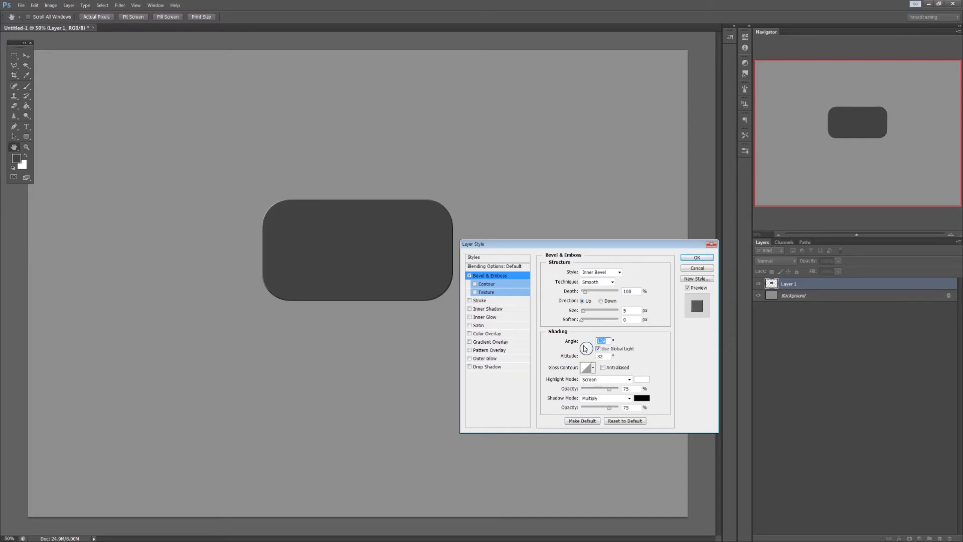
left_click_drag(585, 311, 589, 295)
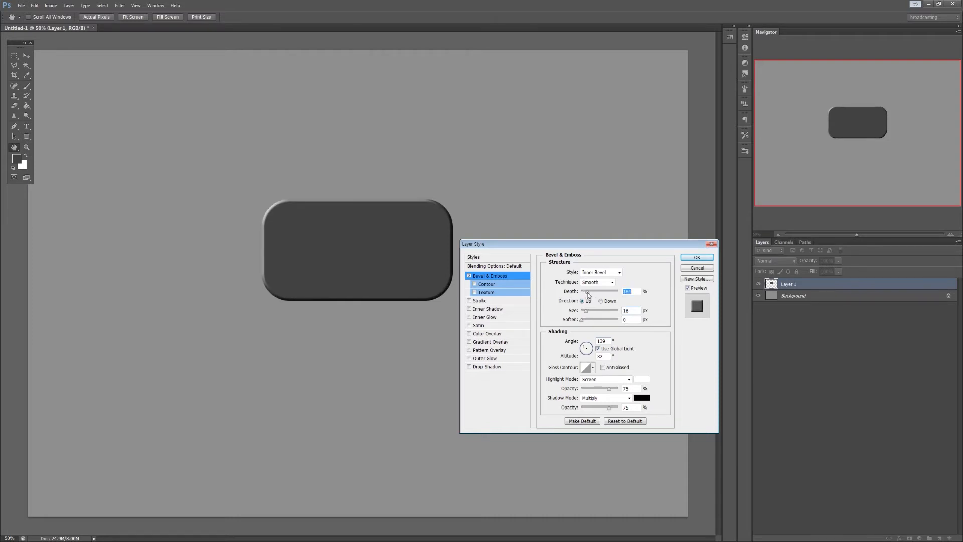
left_click(582, 321)
left_click_drag(586, 311, 586, 314)
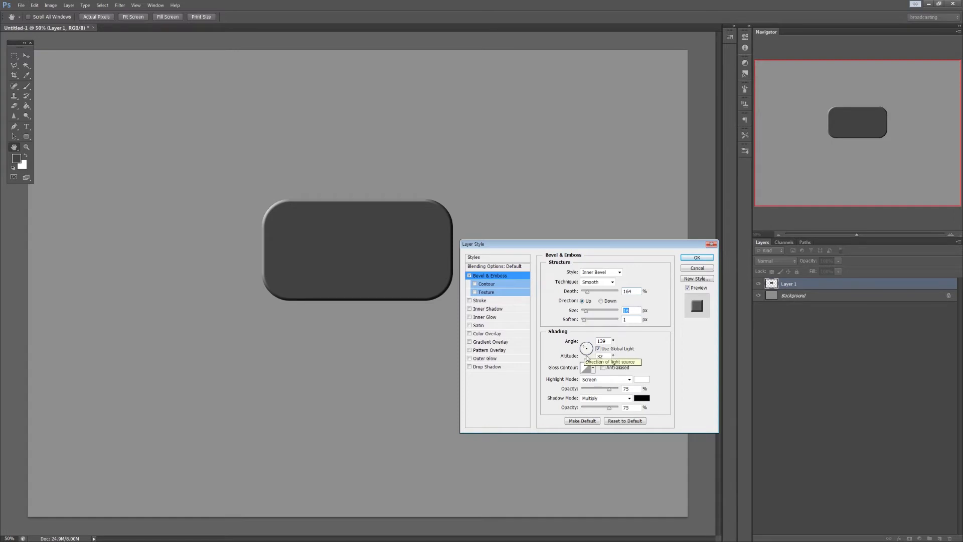
Add a thick black outside stroke and a linear black-to-white gradient overlay at 32% opacity to the rounded rectangle.
left_click(487, 302)
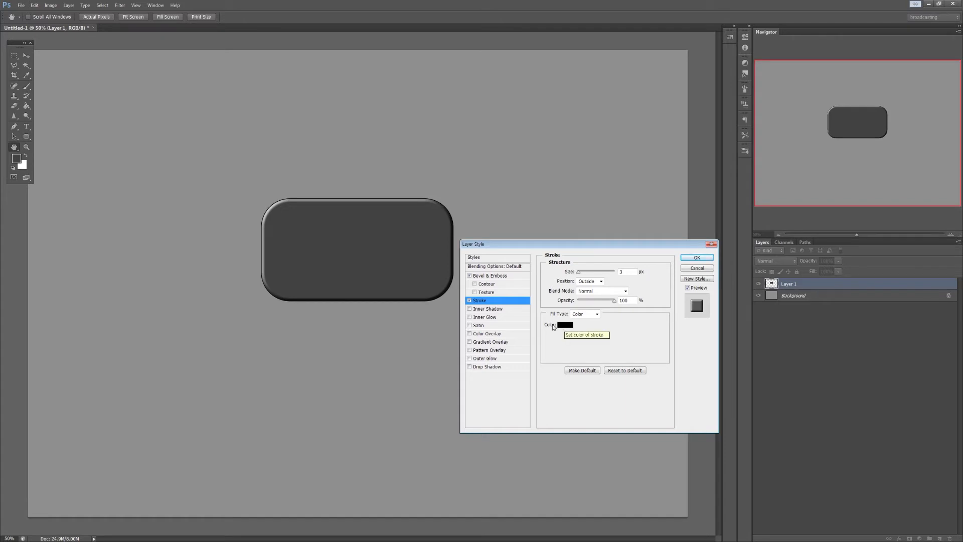
left_click_drag(579, 272, 606, 250)
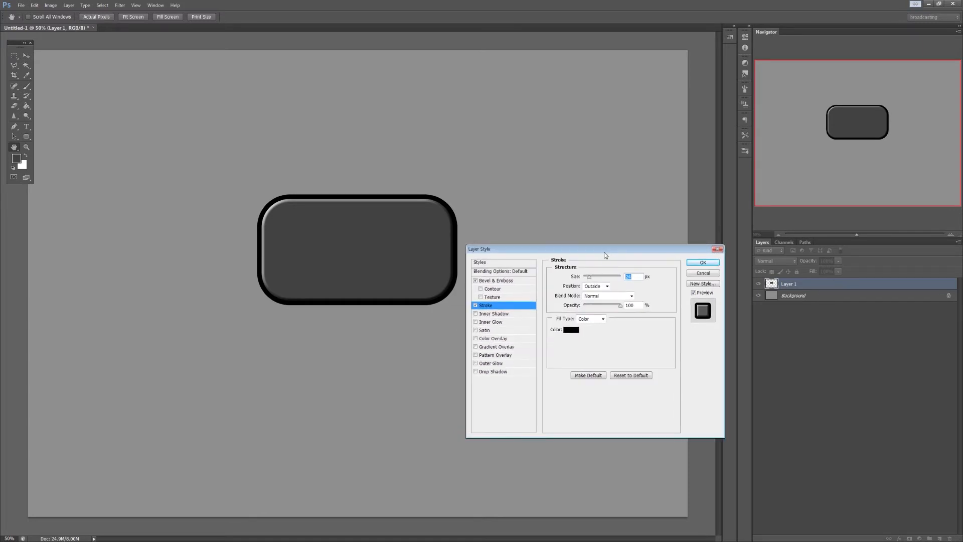
left_click(492, 347)
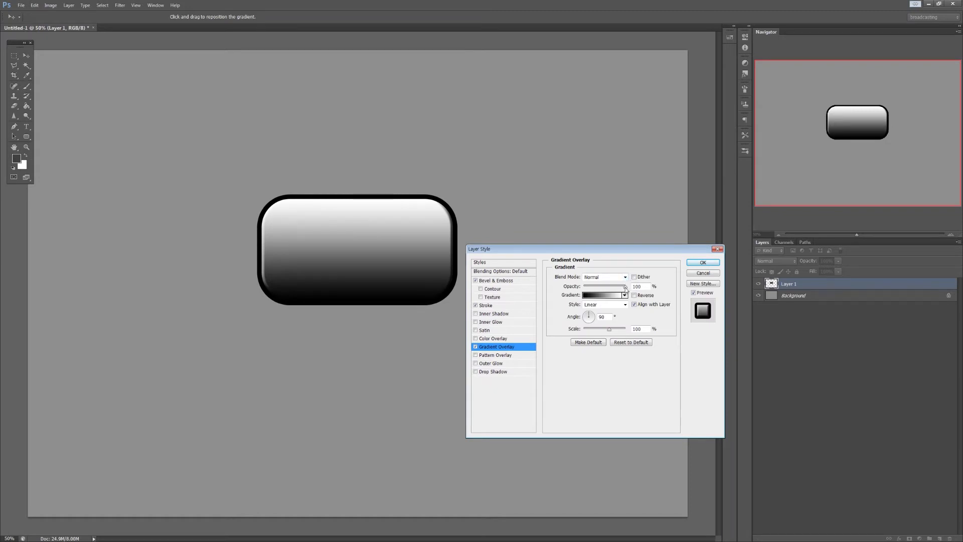
left_click_drag(625, 289, 604, 290)
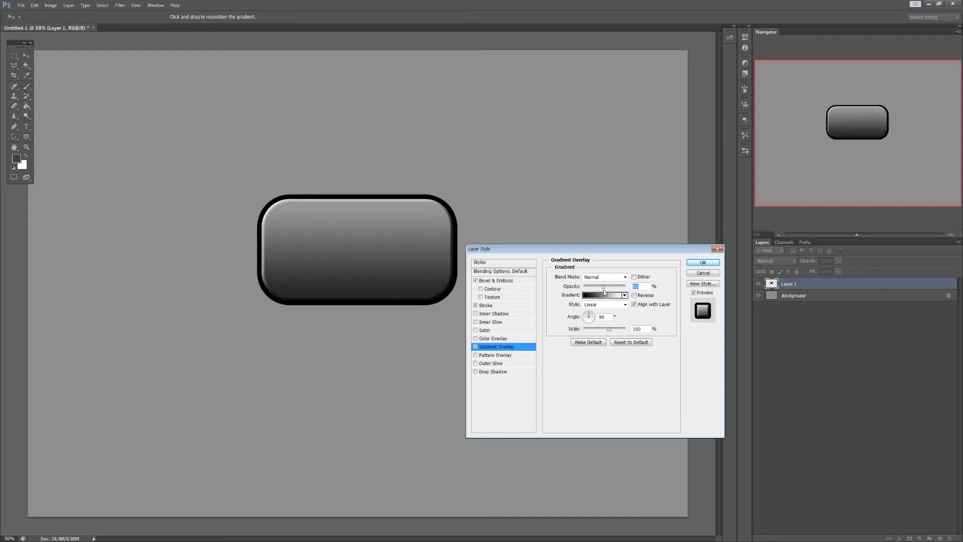
left_click_drag(601, 292, 598, 293)
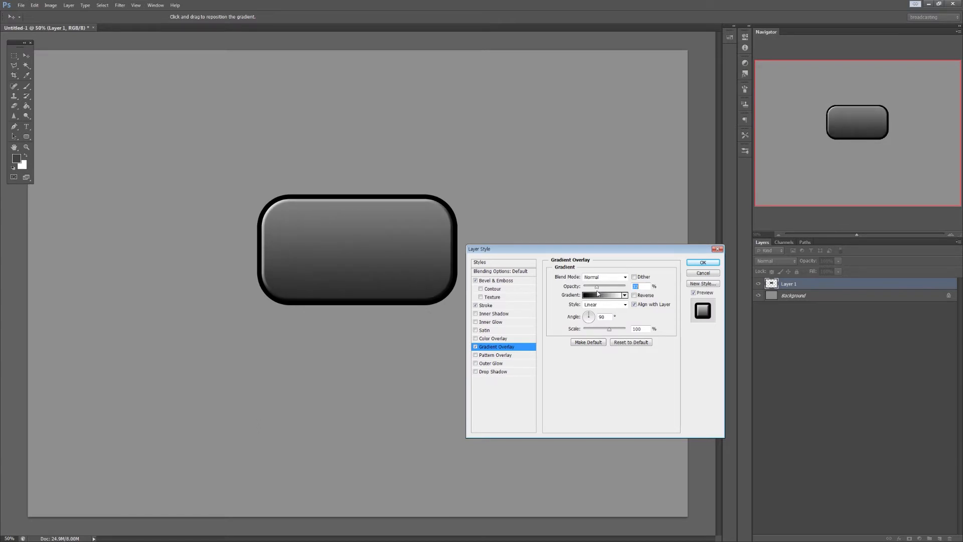
Edit the overlay gradient to start with a white stop, turn black at 20% location and end in white.
left_click(599, 295)
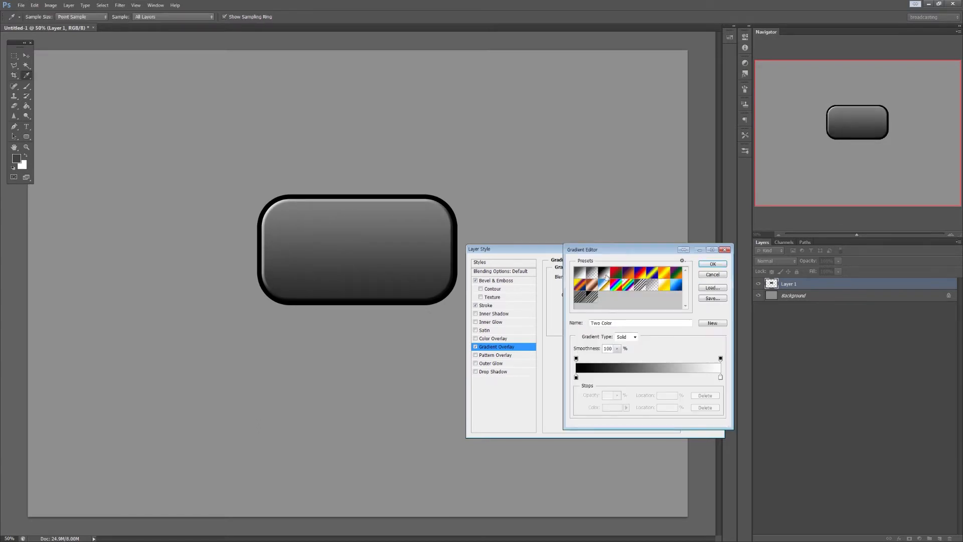
left_click_drag(616, 248, 593, 321)
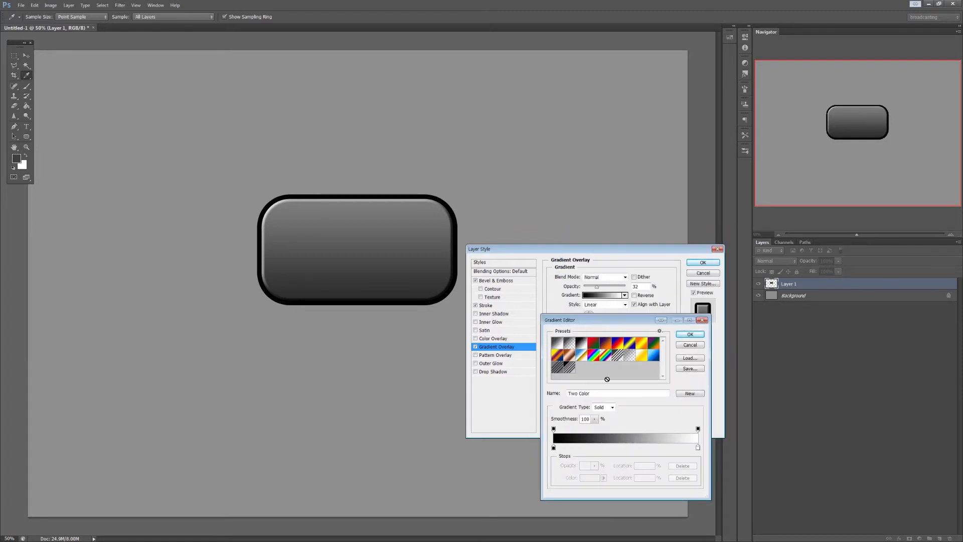
left_click_drag(698, 448, 679, 449)
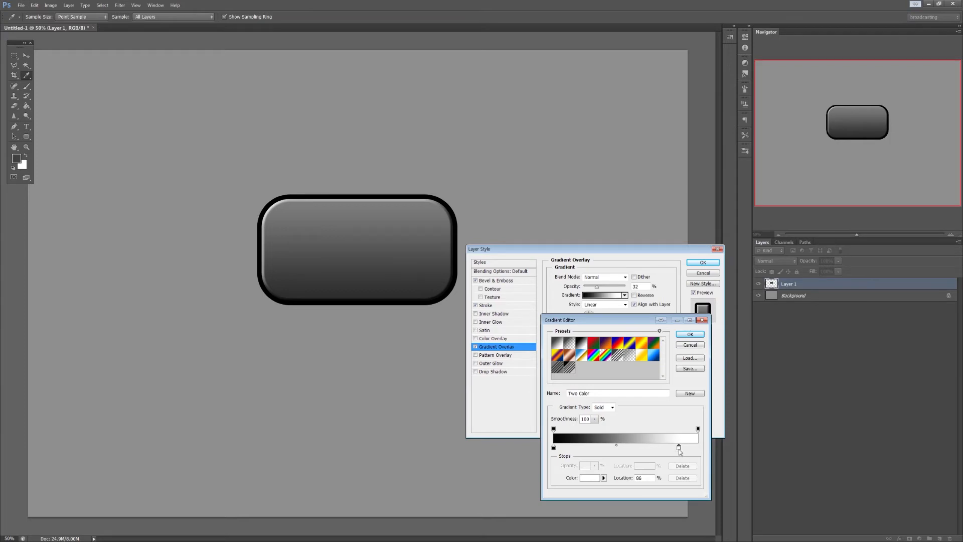
left_click_drag(679, 447, 698, 448)
left_click_drag(554, 448, 566, 449)
left_click(698, 447)
left_click(554, 448)
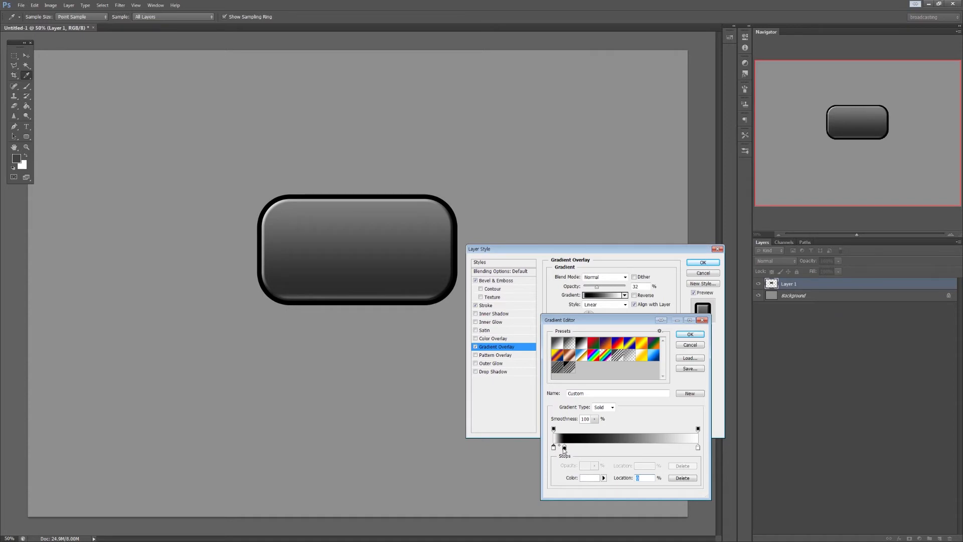
left_click_drag(565, 448, 584, 450)
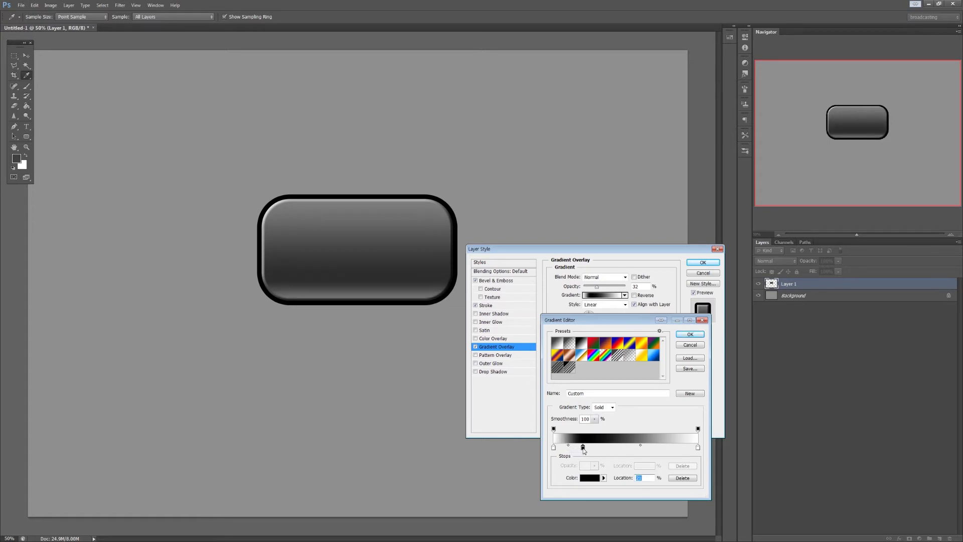
left_click(569, 446)
left_click(553, 448)
left_click_drag(584, 450, 582, 450)
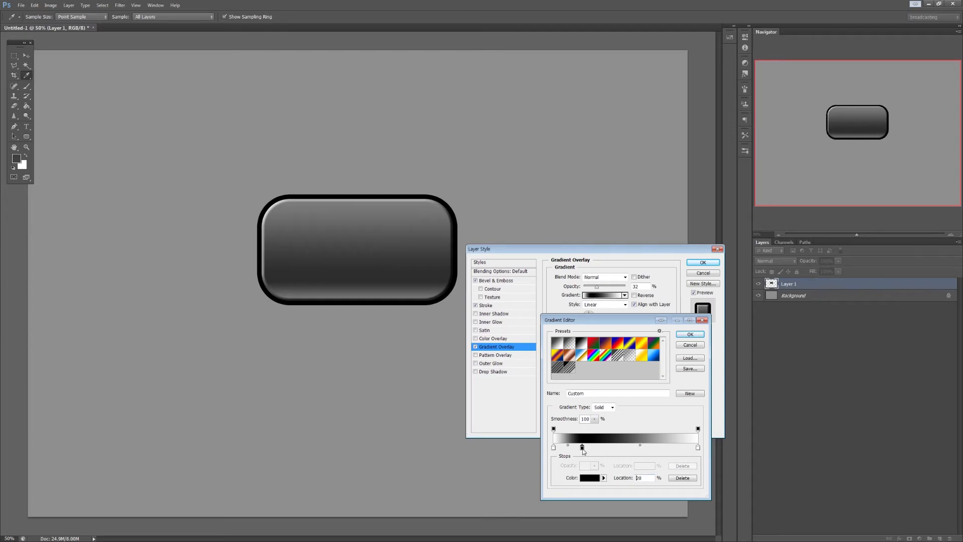
left_click(691, 335)
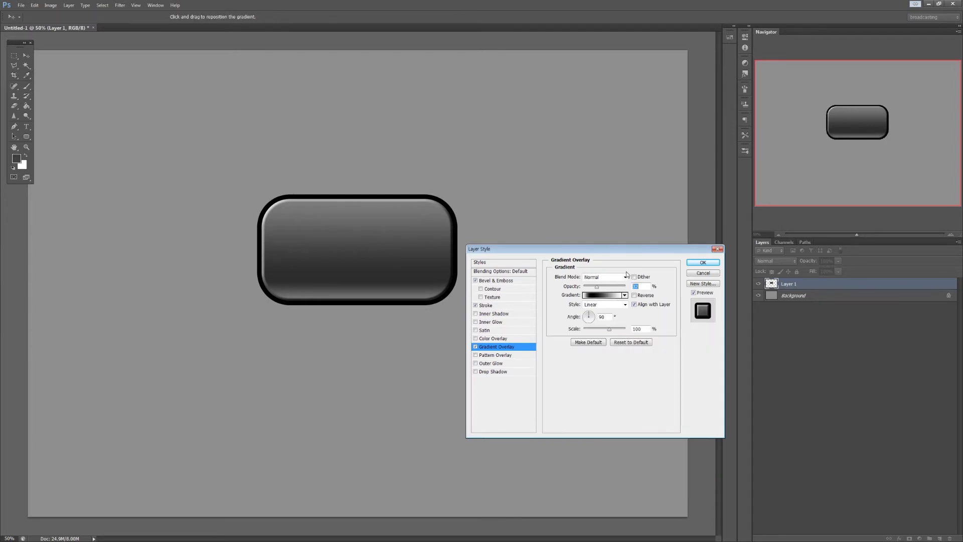
Raise the gradient overlay's opacity to about 52%, shift its black stop nearer the gradient's start, and apply the layer style.
left_click_drag(597, 288, 606, 289)
left_click(605, 295)
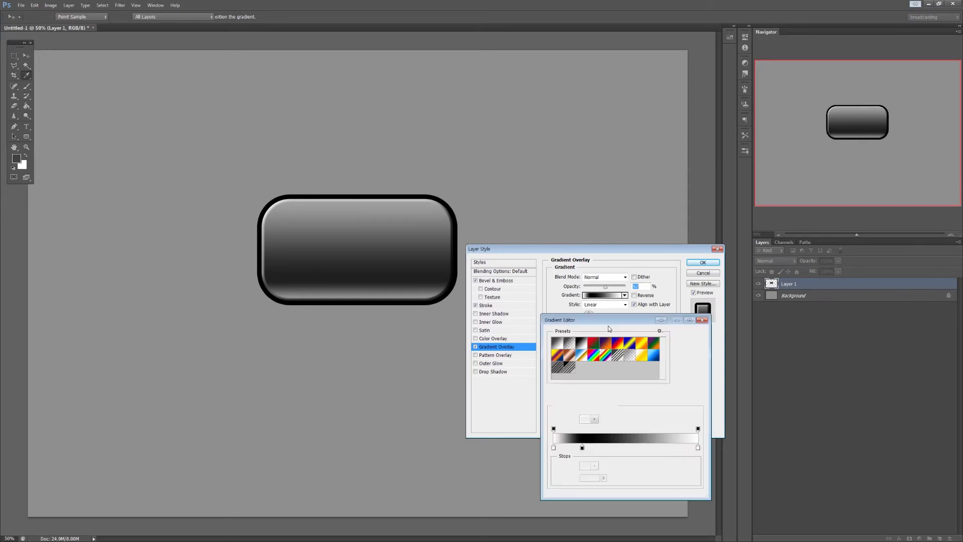
left_click_drag(582, 447, 575, 448)
left_click(690, 335)
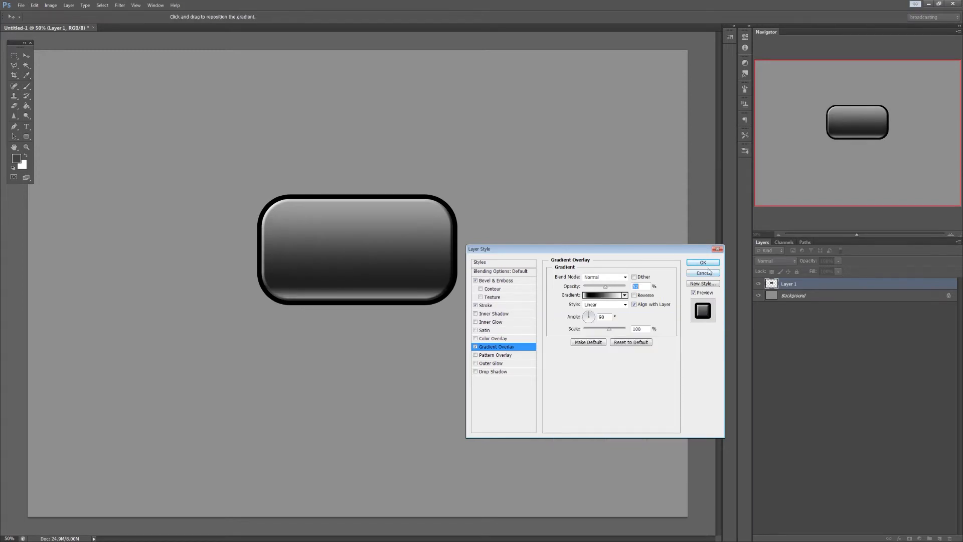
left_click(703, 263)
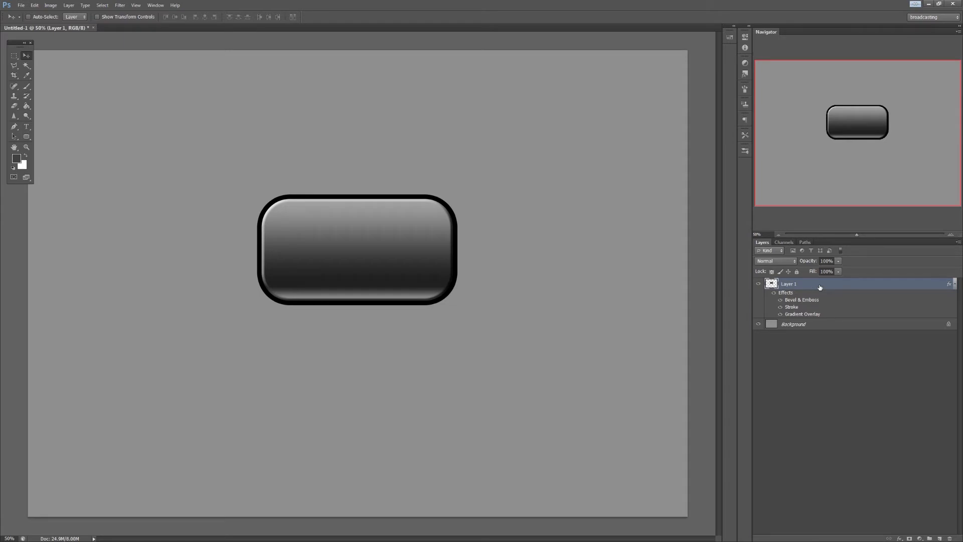
Duplicate Layer 1 and clear the layer style from the copy.
left_click_drag(820, 287, 939, 538)
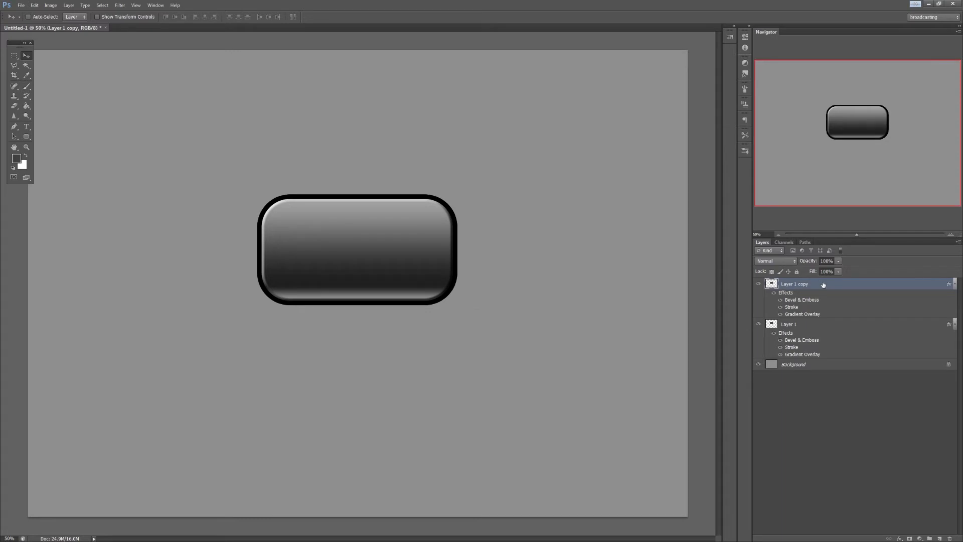
right_click(933, 286)
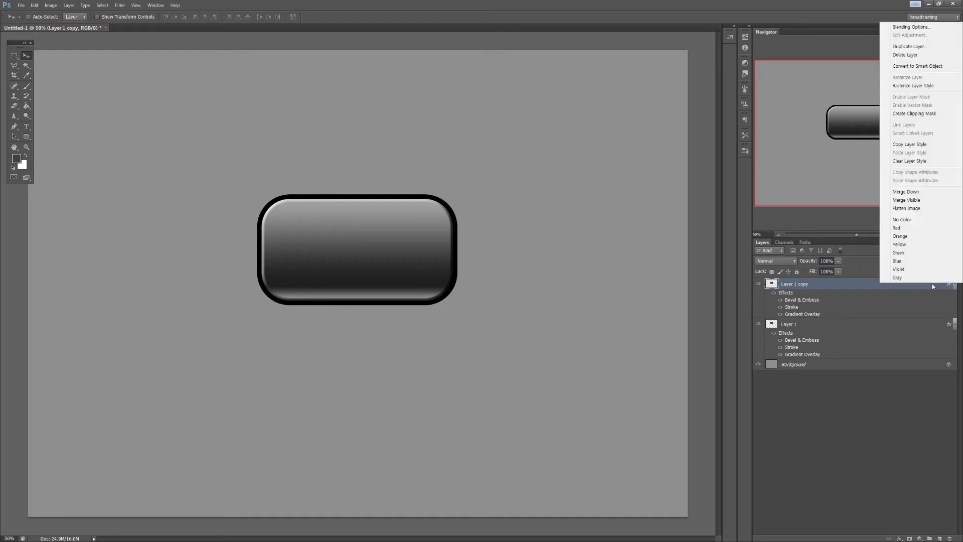
left_click(914, 164)
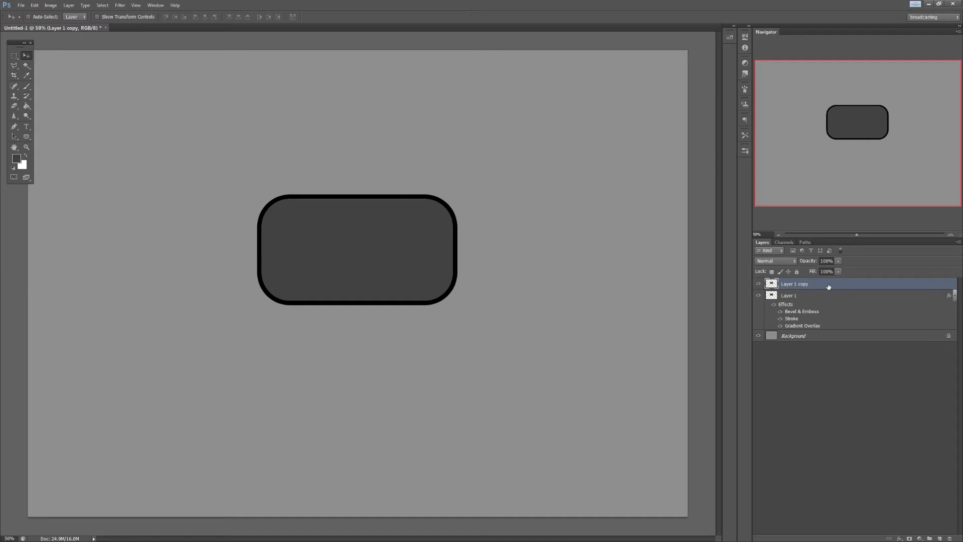
Scale the copied rounded rectangle proportionally about its centre to about 86.5%.
key("ctrl+t")
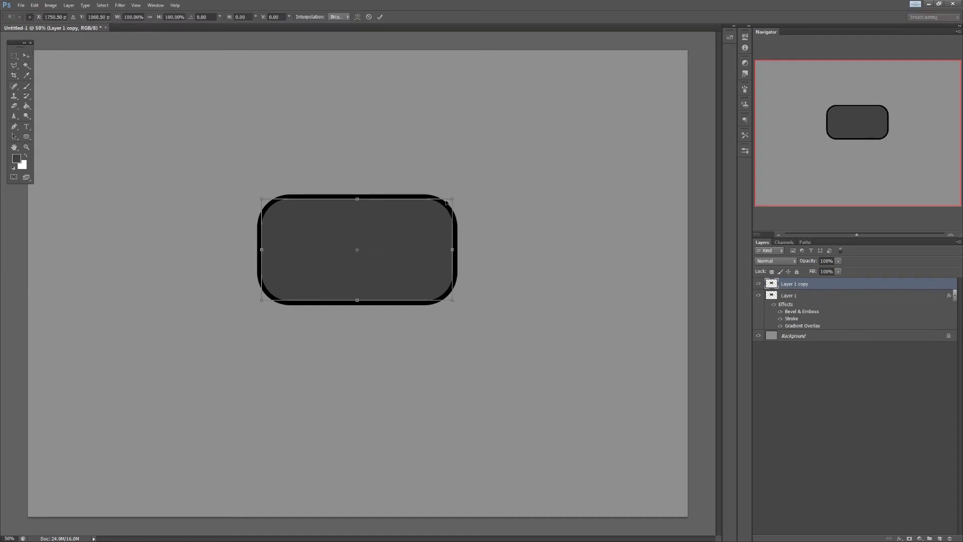
mouse_move(456, 196)
left_mouse_down()
mouse_move(437, 209)
mouse_move(446, 210)
left_mouse_up()
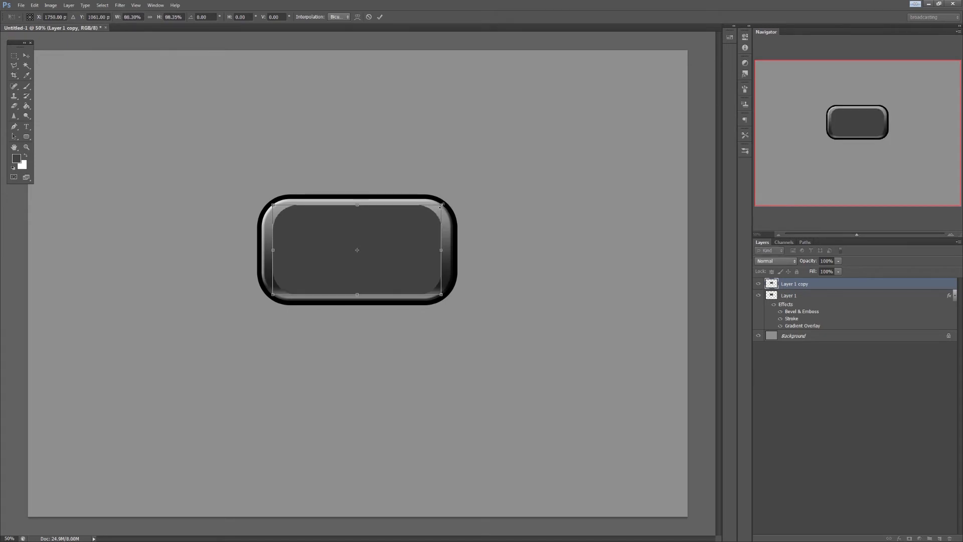
left_click_drag(441, 204, 444, 206)
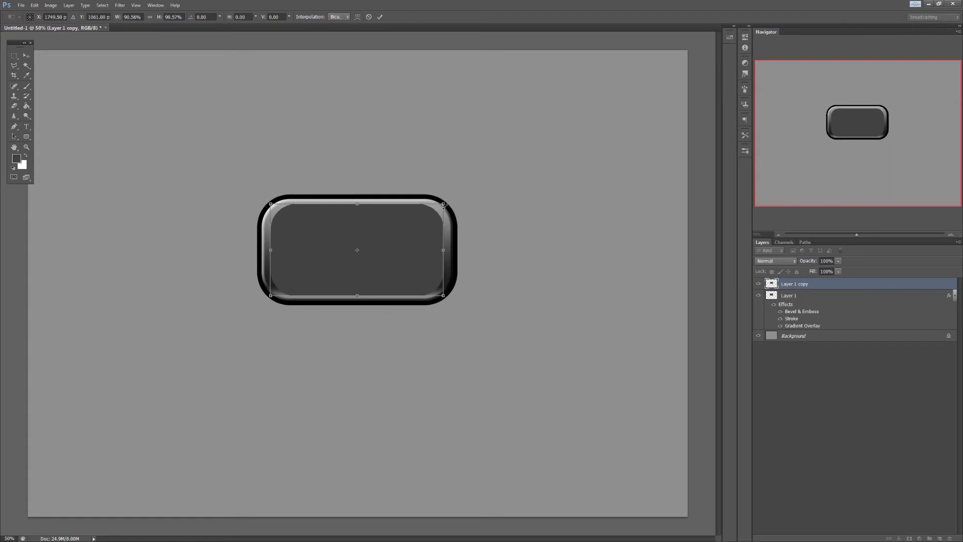
left_click_drag(444, 204, 439, 206)
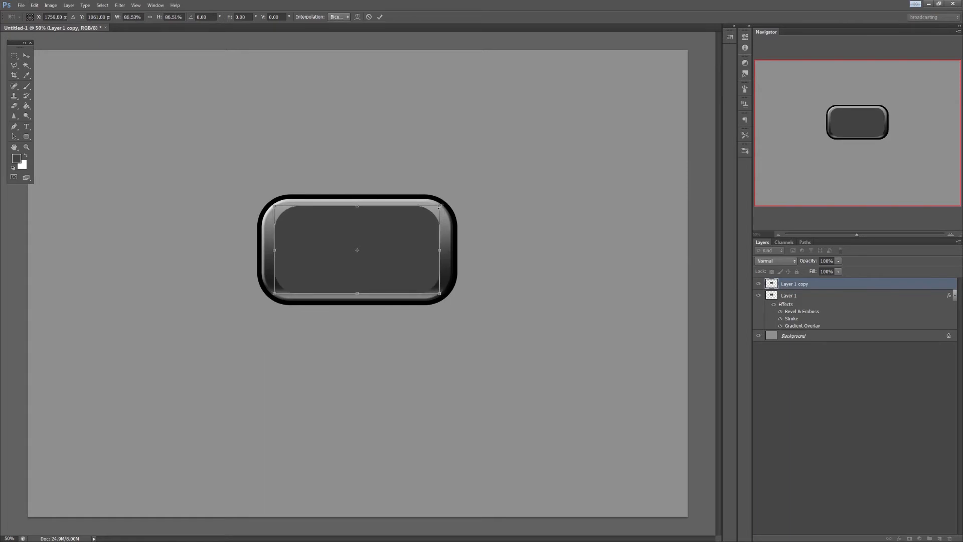
key("Return")
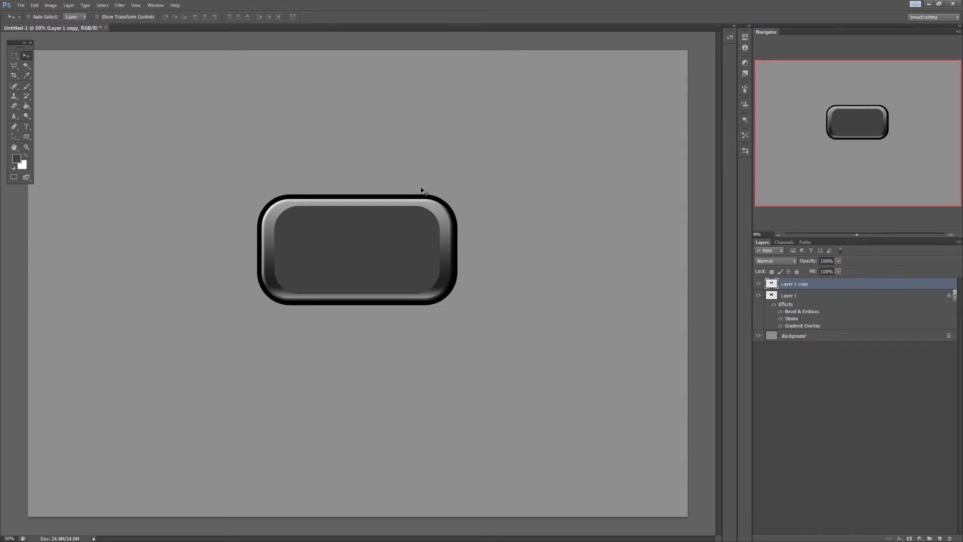
Select the upper half of the inner rounded rectangle, move it slightly down to shorten the shape, and deselect.
key("b")
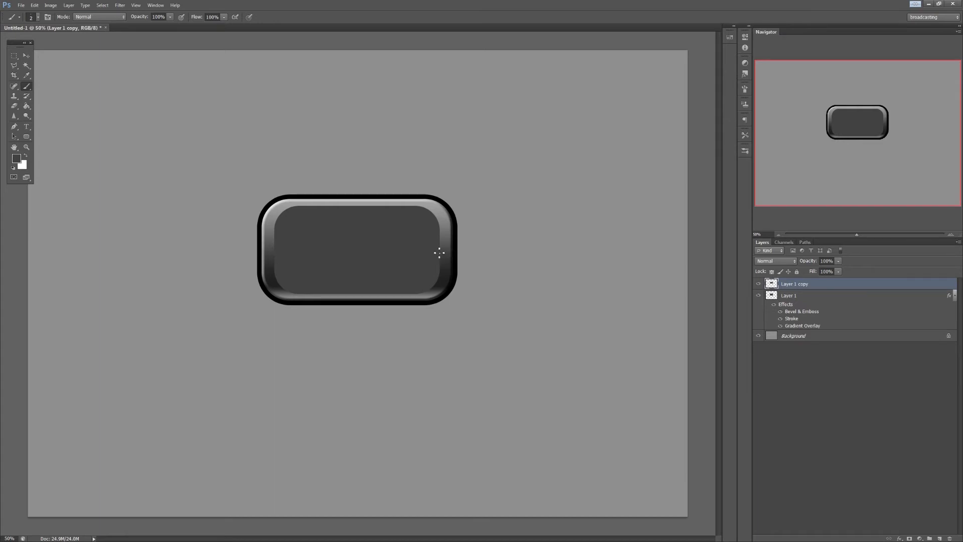
key("m")
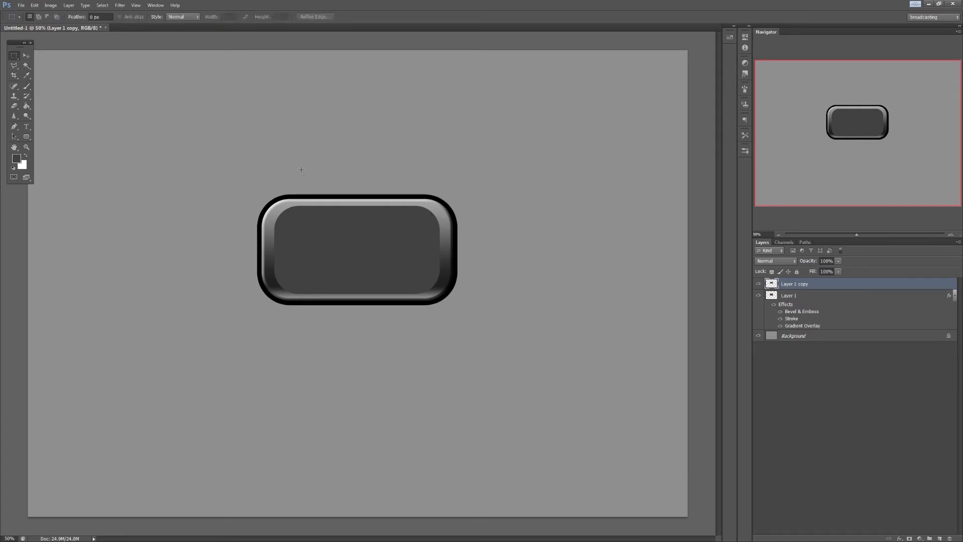
left_click_drag(425, 258, 486, 248)
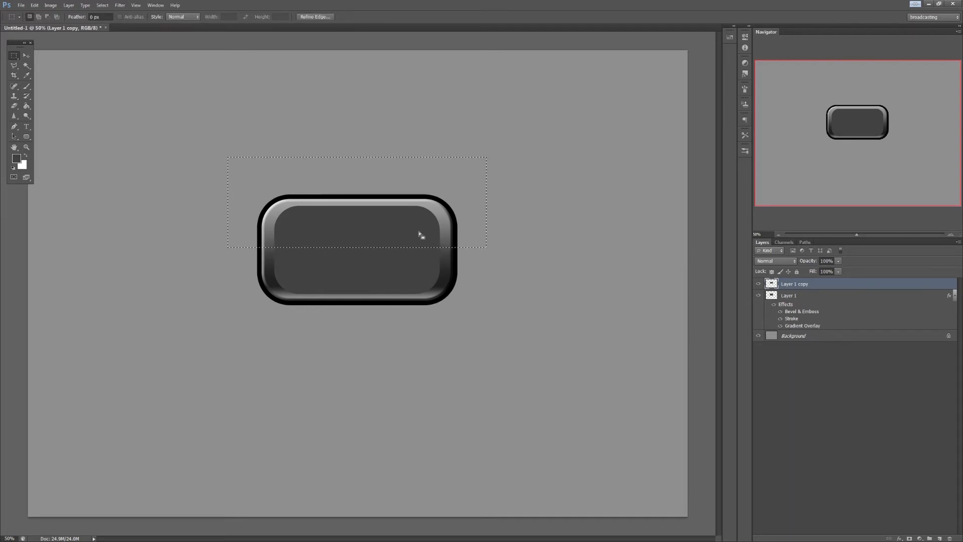
key("v")
left_click_drag(385, 229, 386, 239)
key("ctrl+d")
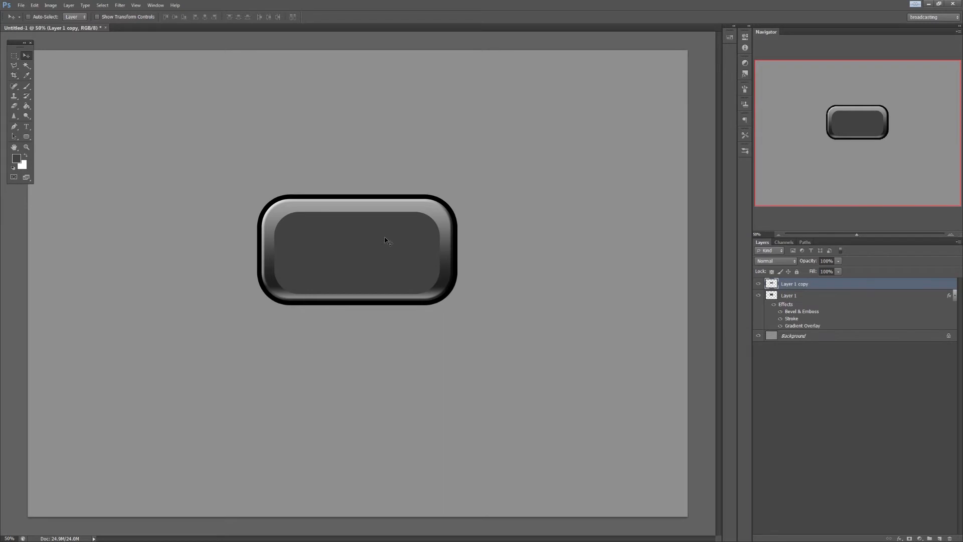
Nudge the inner rounded rectangle slightly upward to balance it vertically inside the outer button frame.
key("Up")
key("Up")
key("Up")
key("Up")
key("Up")
key("Up")
key("Up")
key("Up")
key("Up")
key("Up")
key("Up")
key("Up")
key("Up")
key("Up")
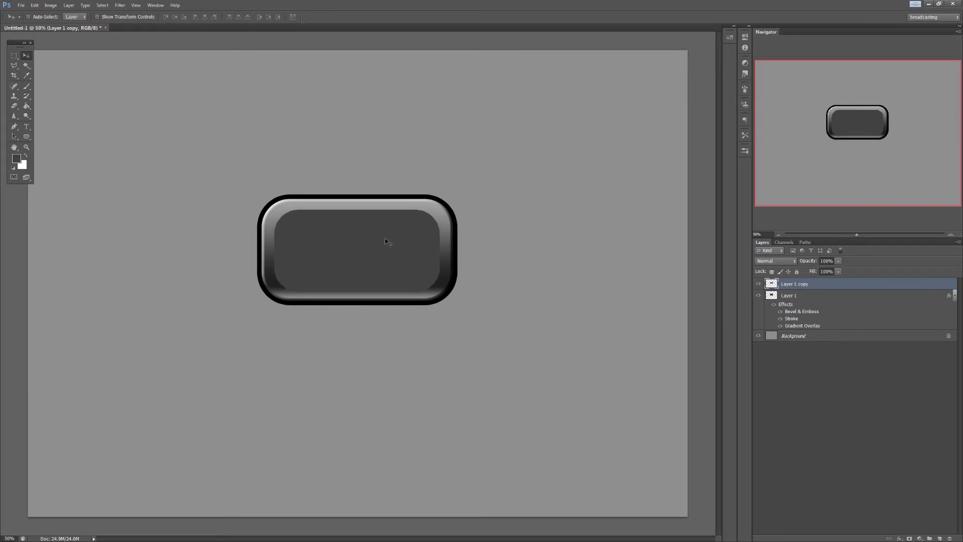
key("Up")
key("Down")
key("Down")
key("Down")
Add an Inner Bevel with 100% depth and 5 px size to the Layer 1 copy.
key("z")
left_click(381, 242)
left_click_drag(384, 246, 406, 239)
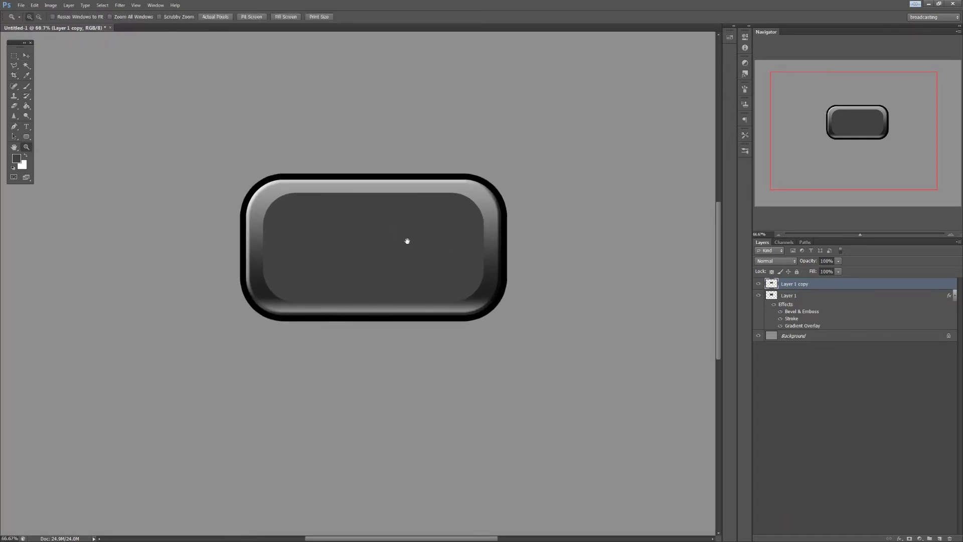
double_click(843, 285)
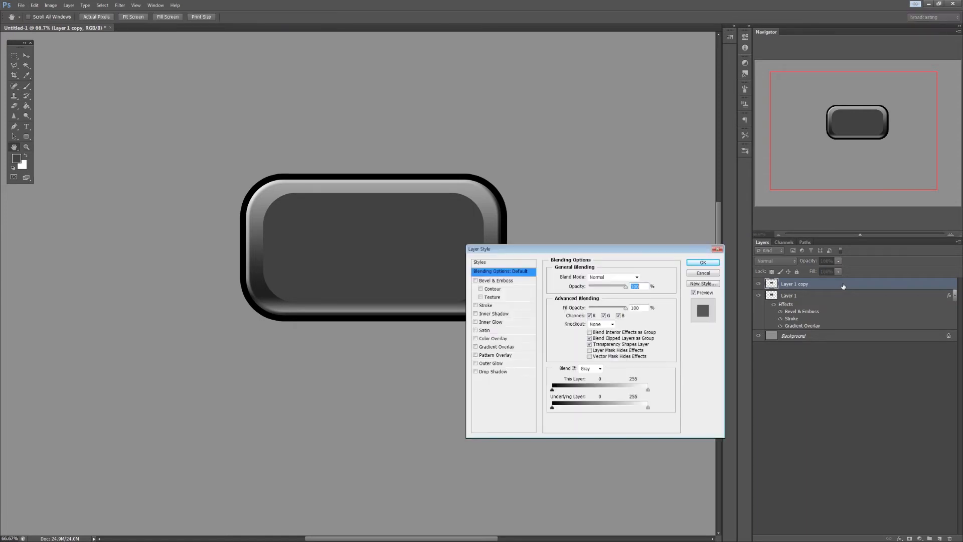
left_click_drag(644, 248, 657, 278)
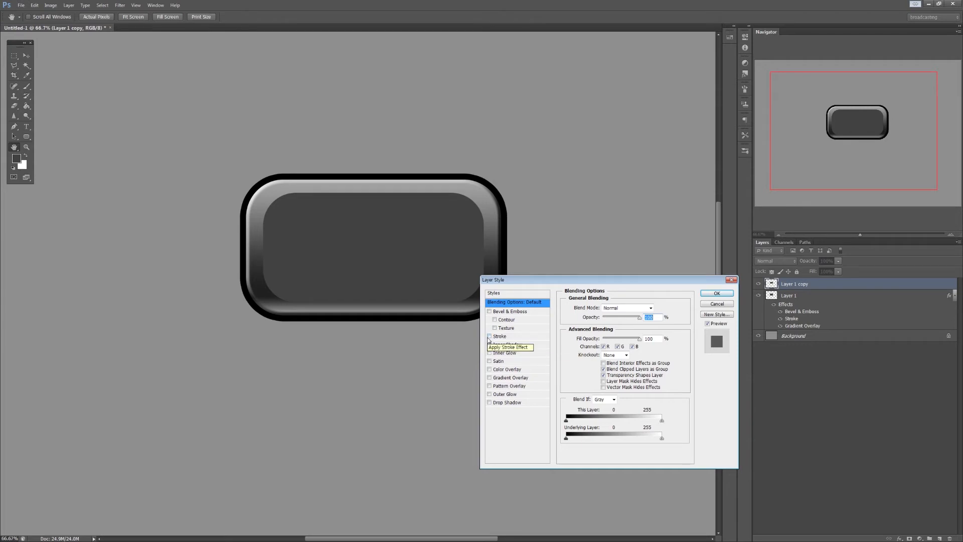
left_click(490, 312)
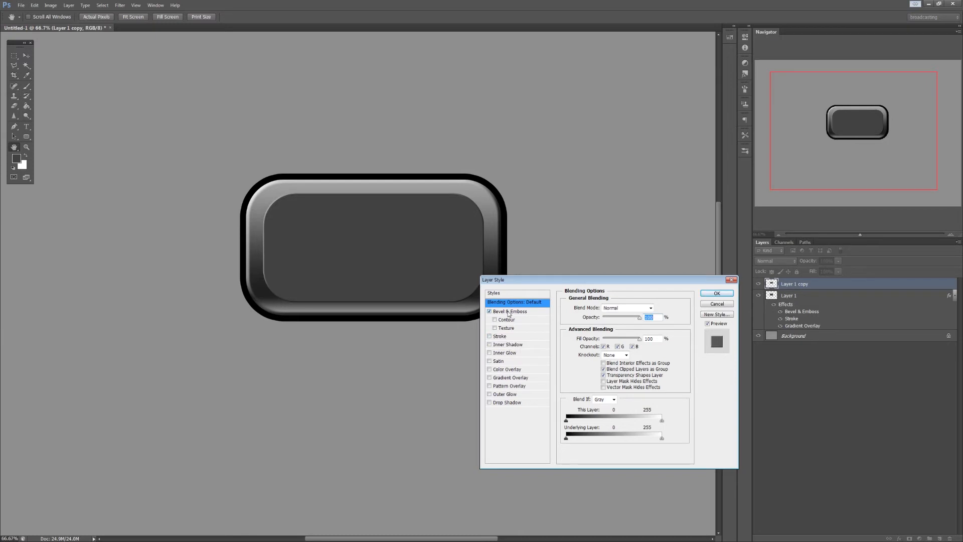
left_click(508, 312)
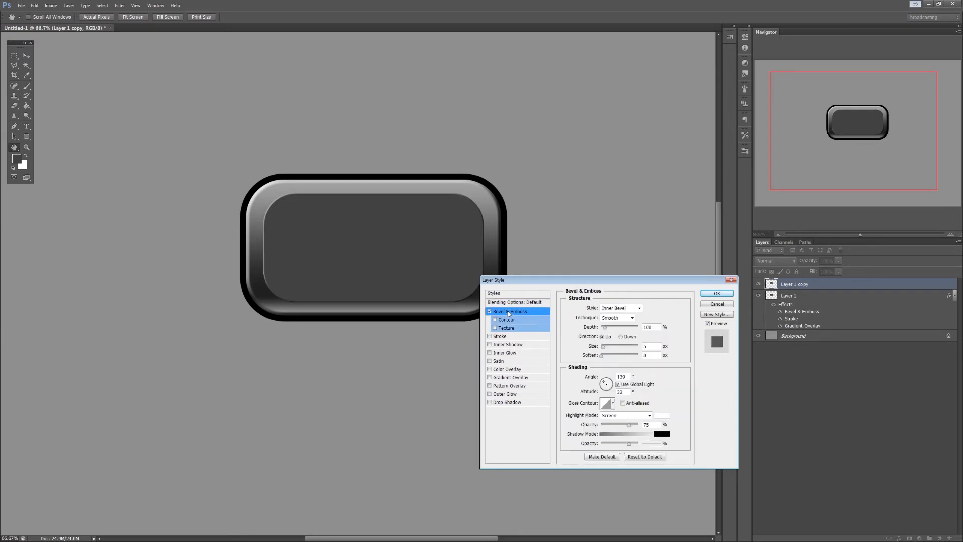
Add a black outside stroke to the inner rounded rectangle and thicken it beyond the default 3 px.
left_click(489, 336)
left_click(515, 337)
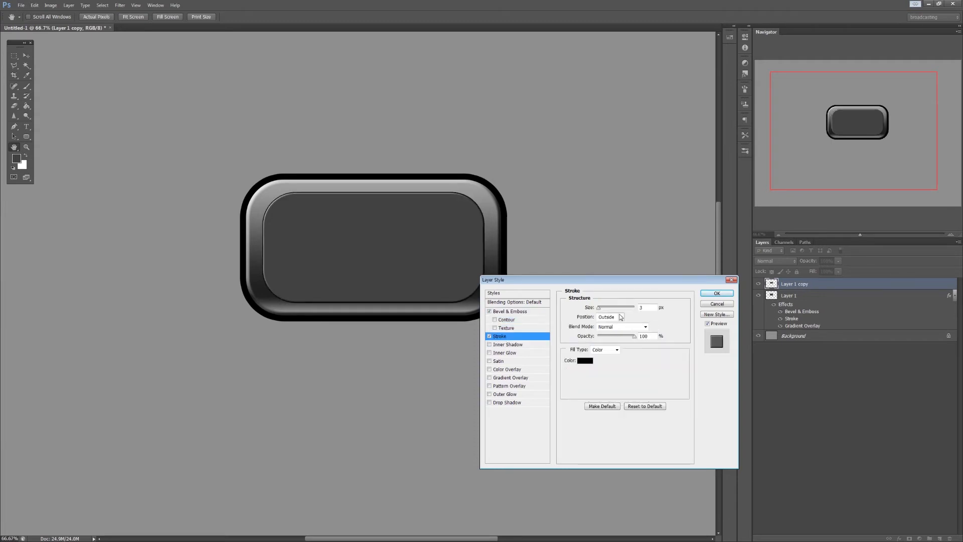
left_click_drag(600, 307, 602, 311)
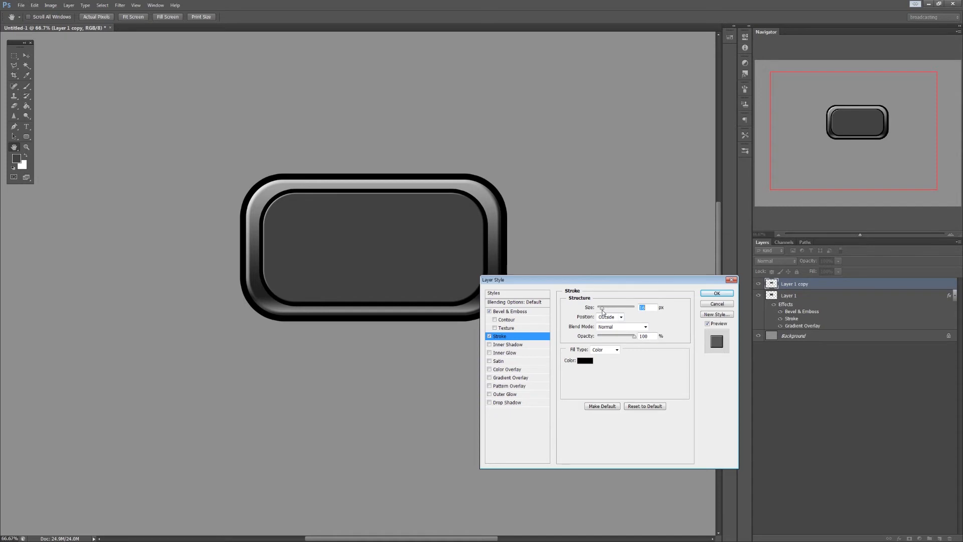
Fine-tune the thickness of the black outside stroke around the inner rounded rectangle.
left_click_drag(602, 311, 602, 311)
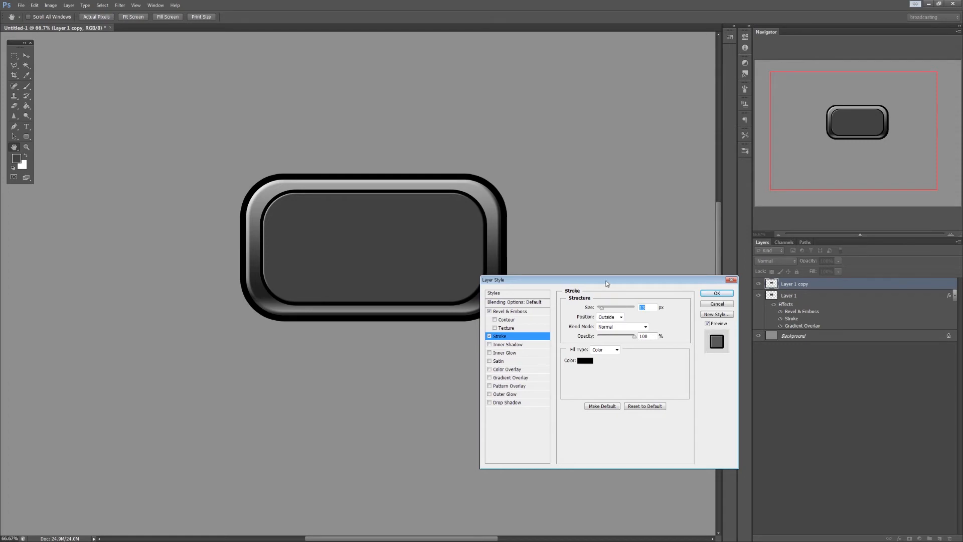
left_click_drag(606, 282, 654, 273)
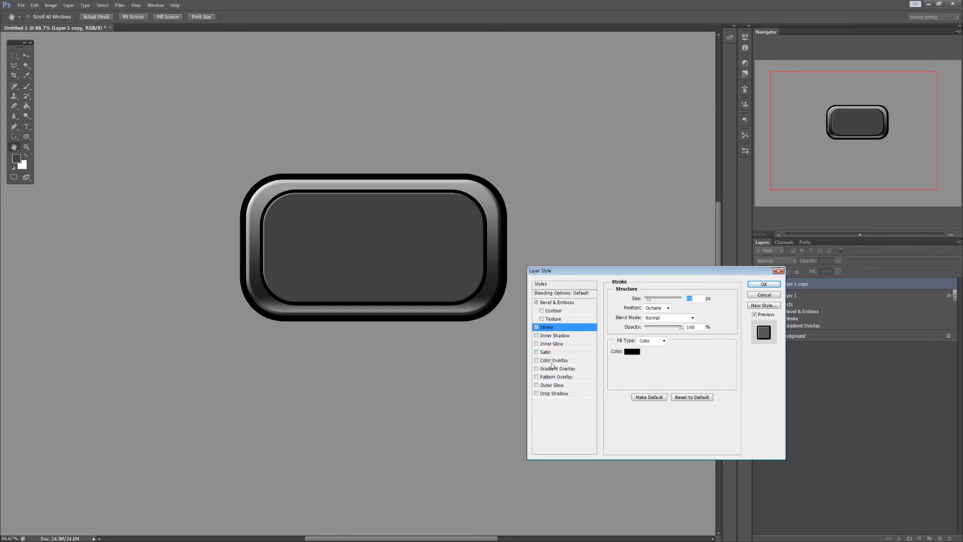
Try a dark brown Color Overlay, #754c1b, on the inner rounded rectangle.
left_click(545, 362)
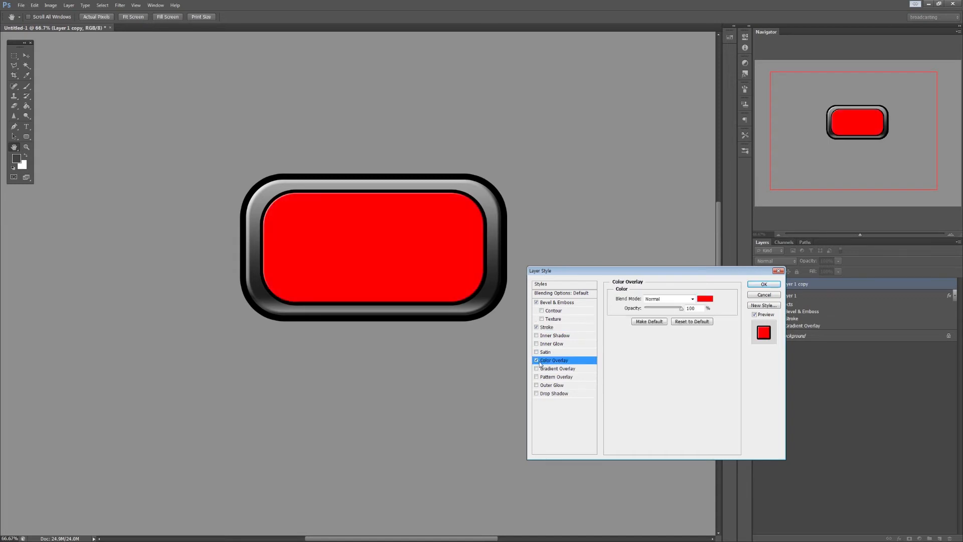
left_click(704, 300)
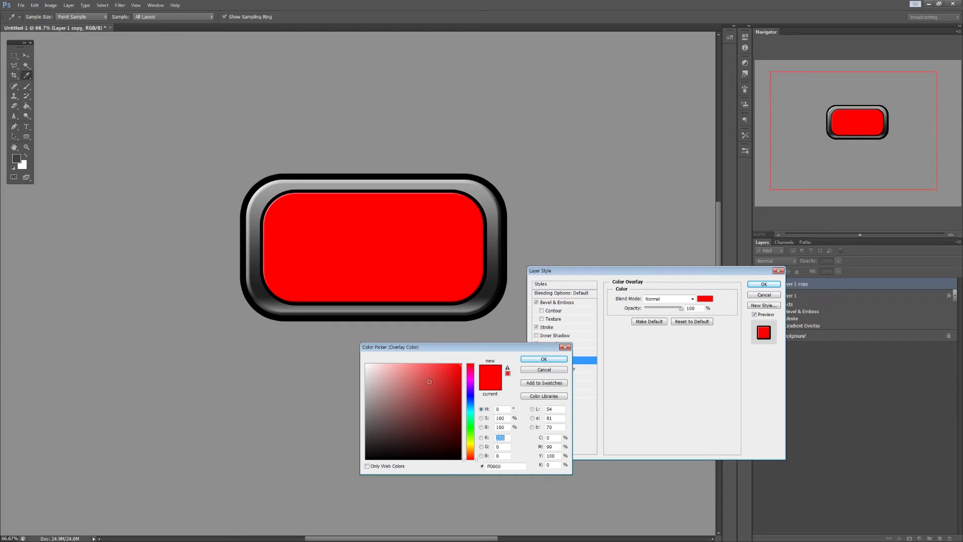
left_click_drag(432, 385, 393, 379)
left_click_drag(470, 459, 470, 451)
left_click_drag(418, 397, 430, 405)
left_click(432, 405)
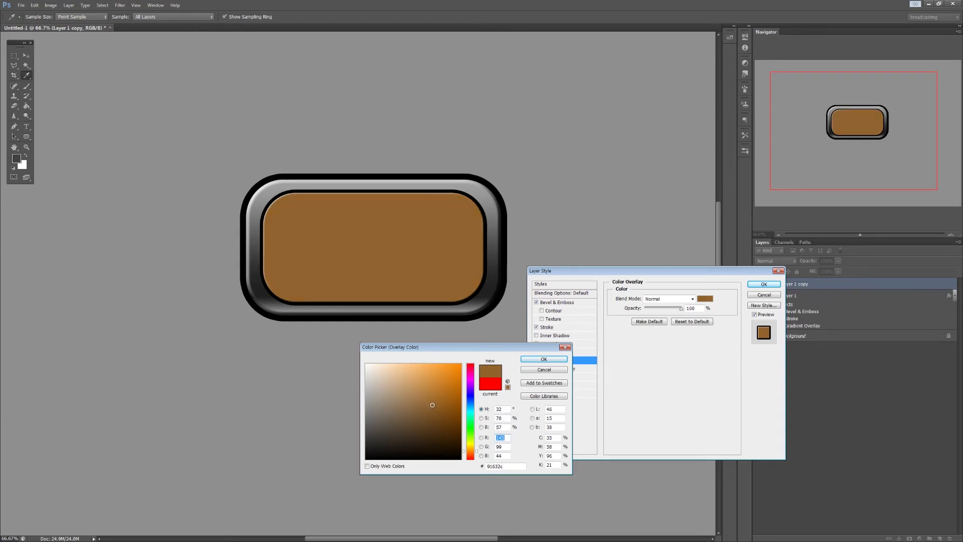
left_click_drag(432, 405, 439, 415)
left_click(435, 412)
left_click(439, 417)
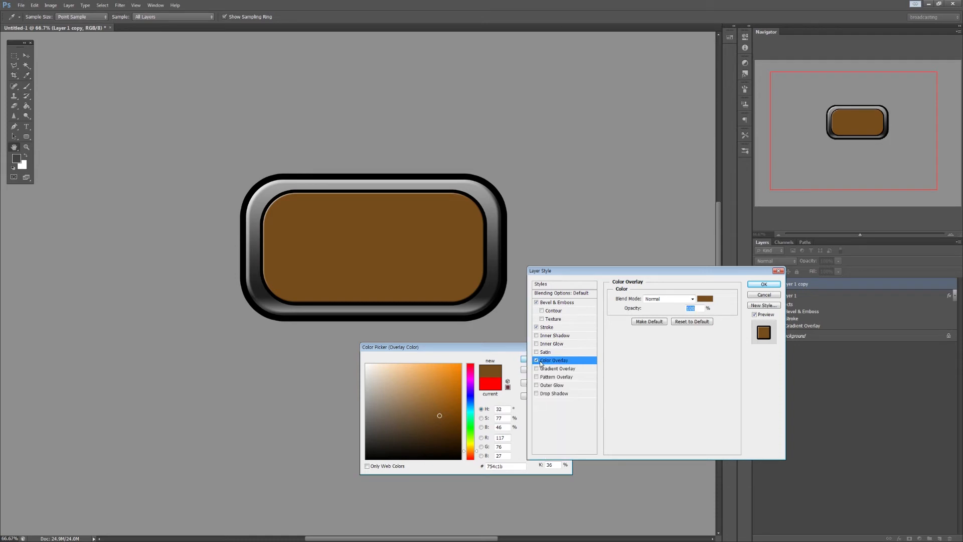
left_click(543, 361)
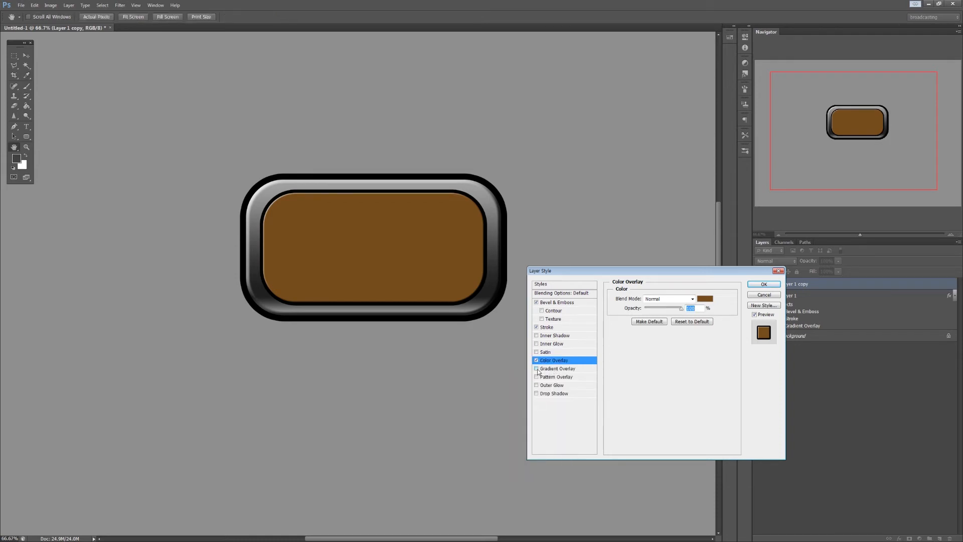
Toggle the Gradient Overlay to compare it with the Color Overlay, and switch both overlays off.
left_click(555, 370)
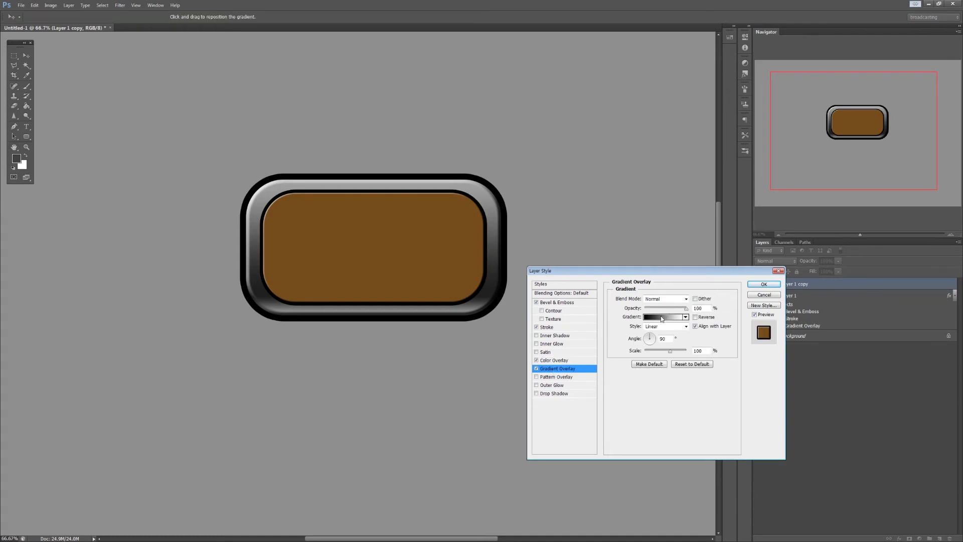
left_click(537, 368)
left_click(537, 369)
left_click(536, 369)
left_click(536, 368)
left_click(537, 369)
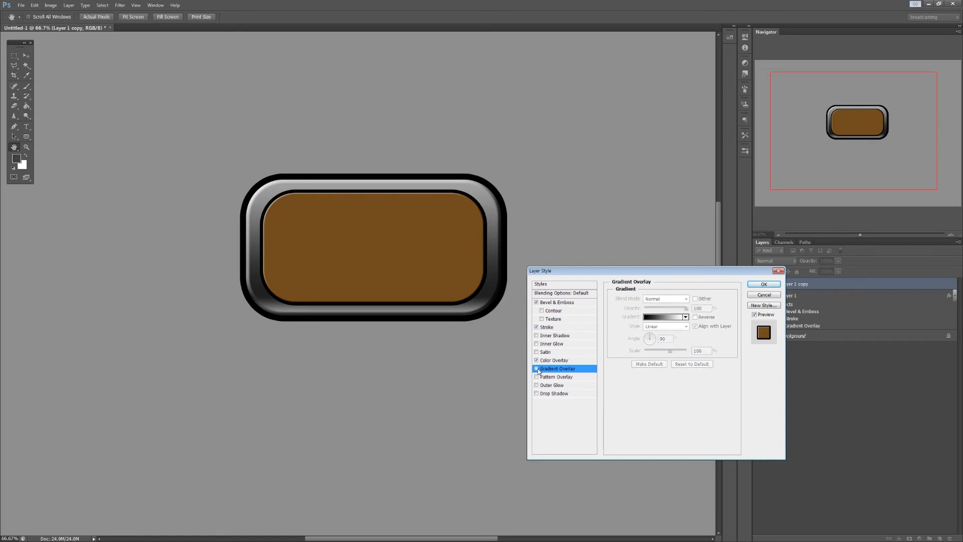
left_click(537, 360)
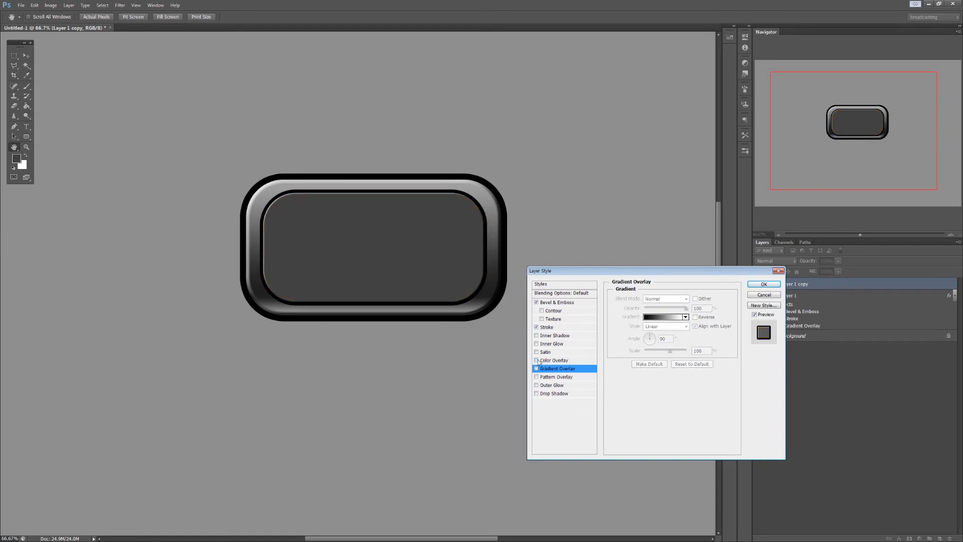
Enable a Gradient Overlay on the inner rounded rectangle and recolor the gradient's white end stop to a dark brown.
left_click(537, 370)
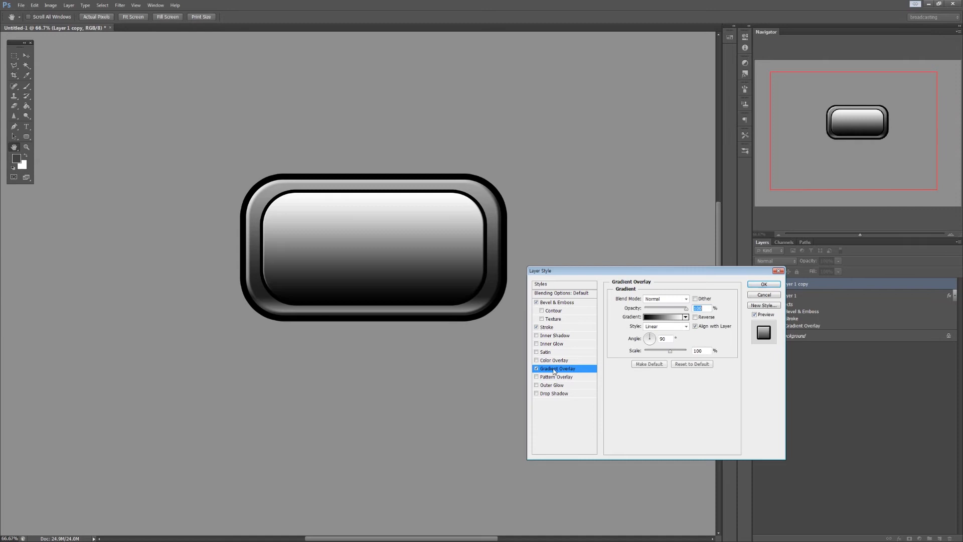
left_click(659, 319)
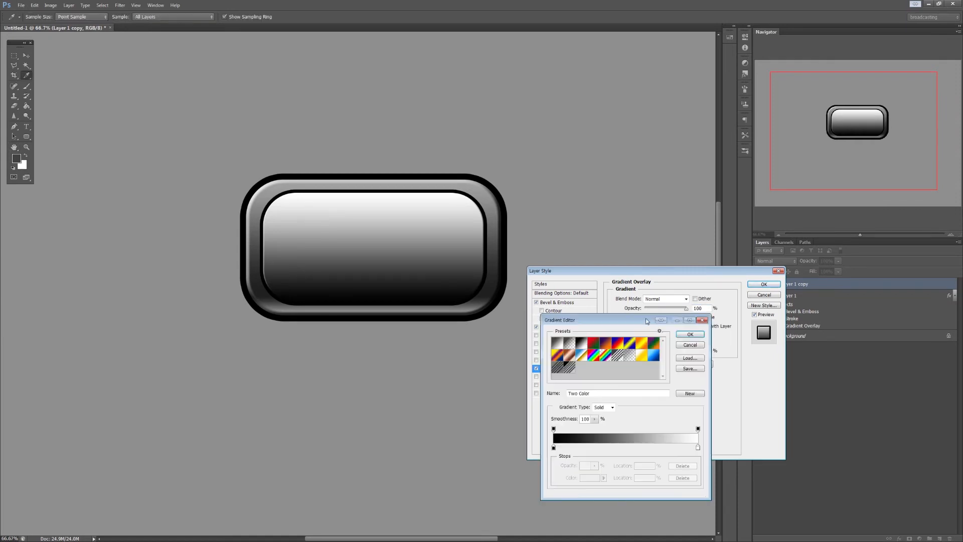
left_click(698, 447)
left_click(589, 478)
left_click_drag(438, 409, 447, 418)
left_click_drag(469, 457, 471, 453)
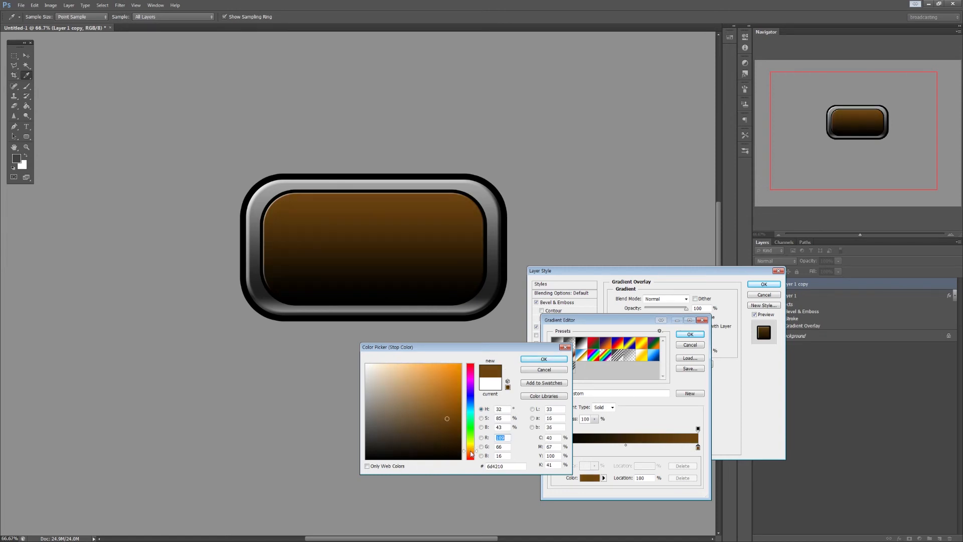
left_click_drag(442, 416, 446, 418)
left_click(558, 360)
Recolor the gradient's black start stop to a very dark brown with an orange hue.
left_click(553, 447)
left_click(590, 477)
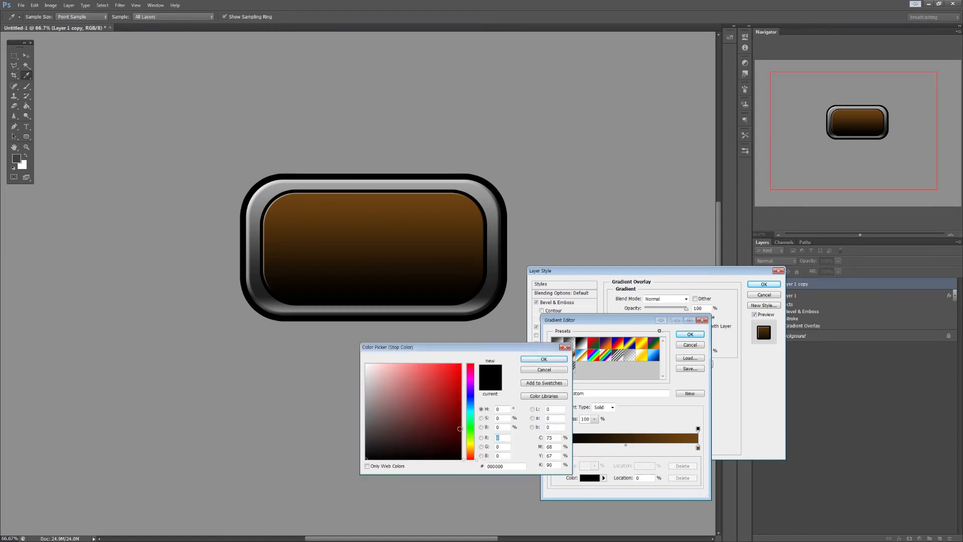
left_click(427, 198)
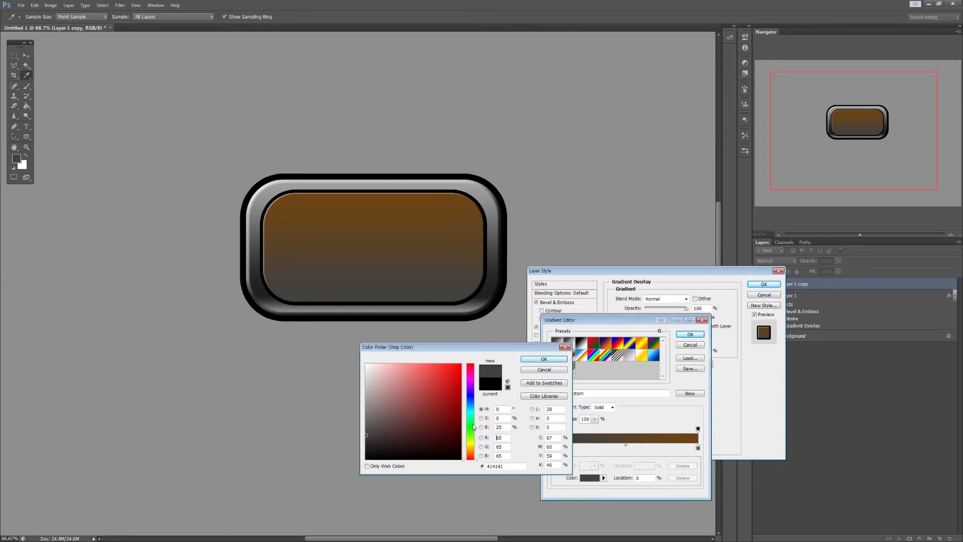
left_click(470, 451)
left_click(446, 426)
left_click_drag(447, 425, 447, 433)
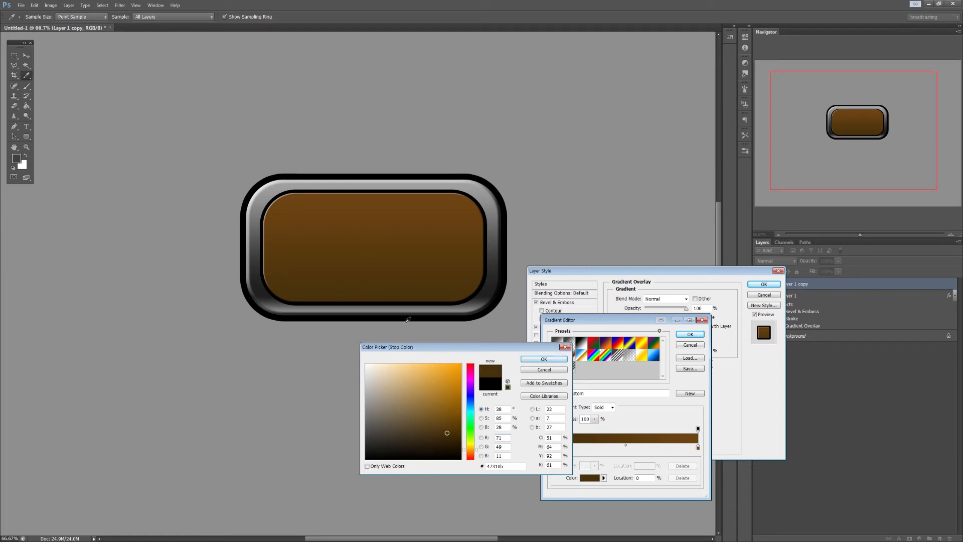
left_click(449, 429)
left_click(449, 436)
left_click(542, 359)
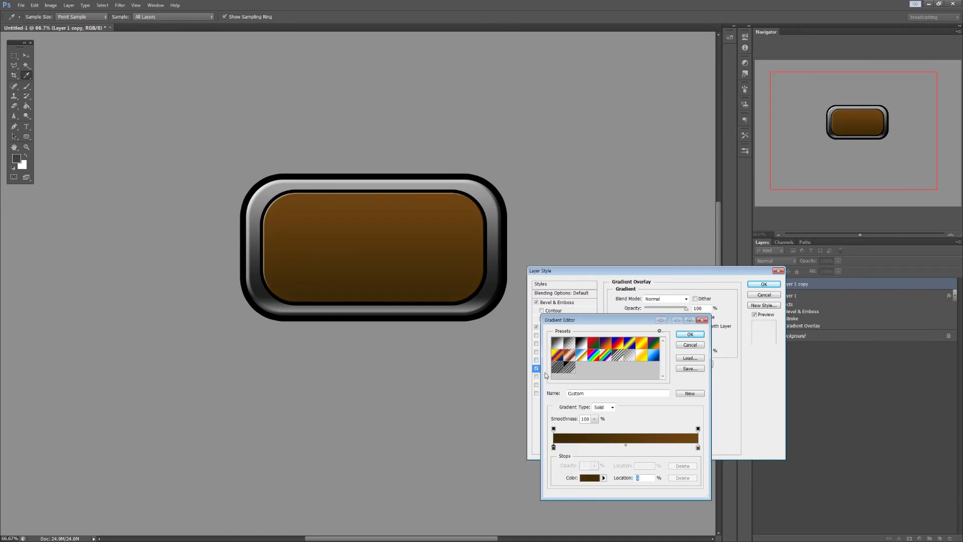
Add a lighter brown stop at 0%, move the dark brown stop to about 11%, and apply the layer style.
left_click(698, 447)
left_click_drag(554, 447, 563, 450)
left_click(697, 448)
left_click(553, 447)
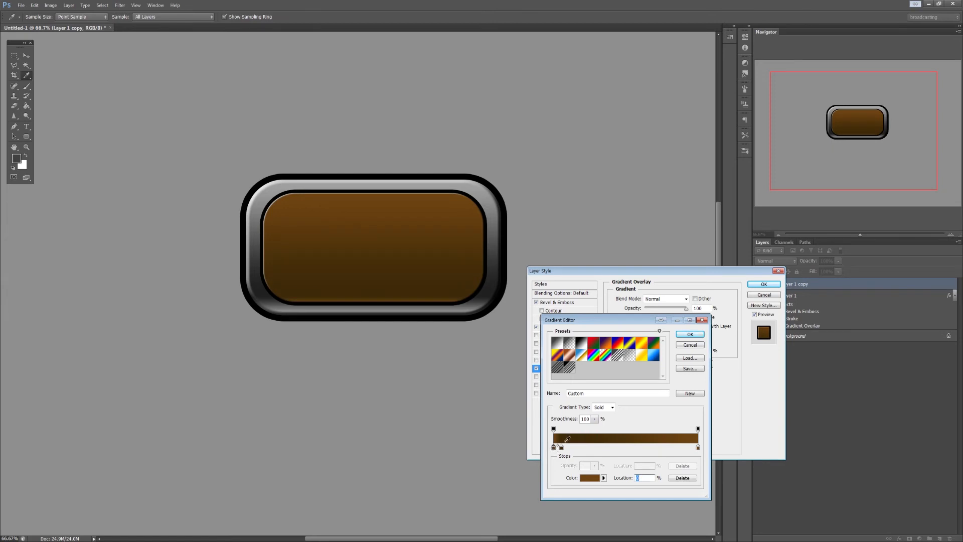
left_click_drag(562, 447, 571, 451)
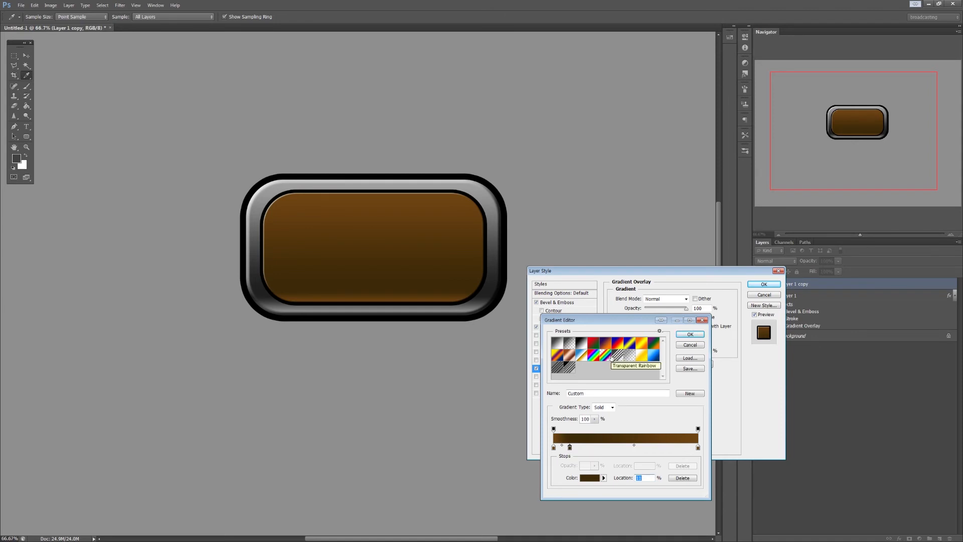
left_click(690, 334)
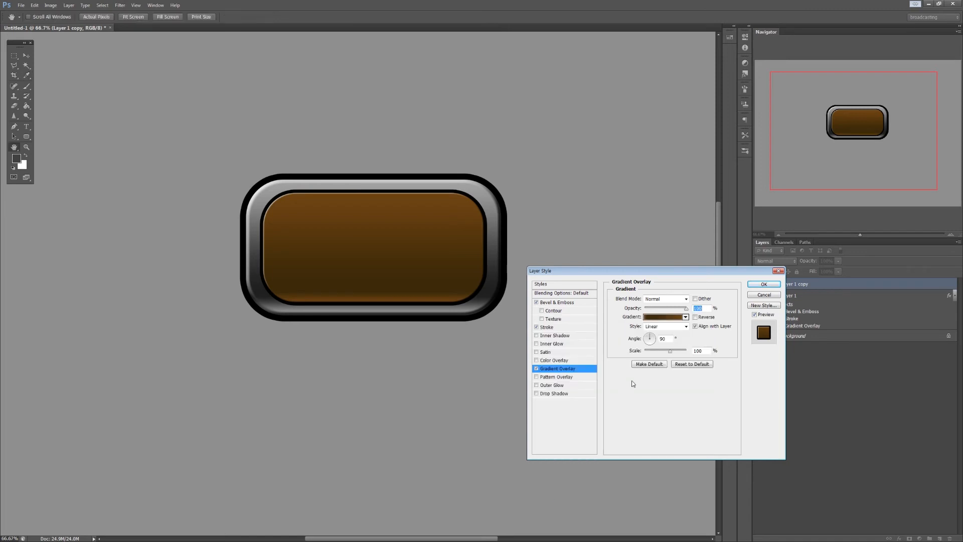
left_click(764, 285)
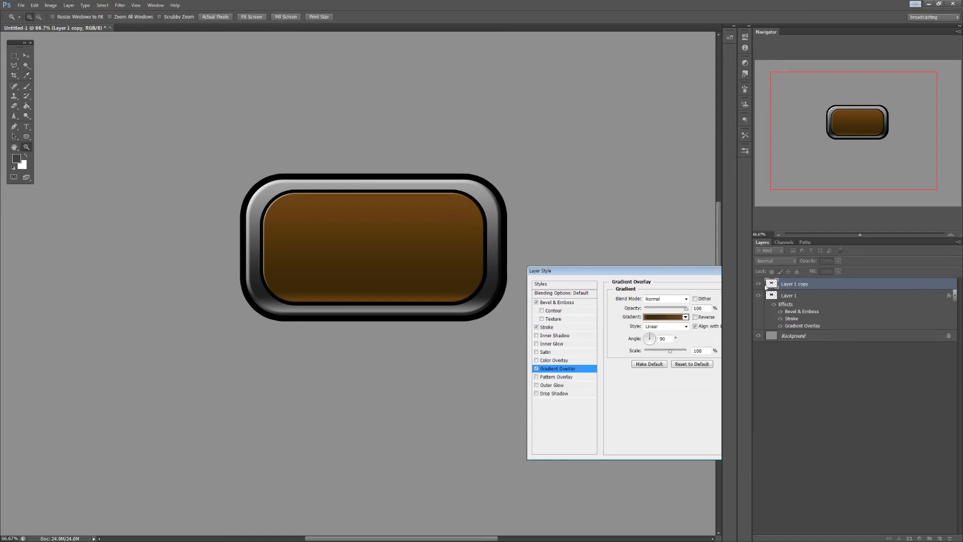
left_click_drag(522, 280, 531, 284)
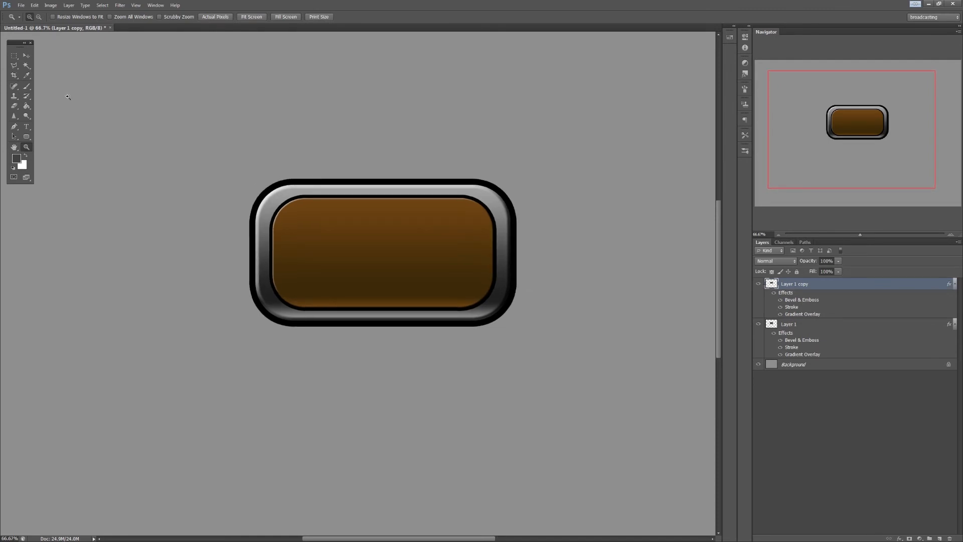
Add the text 영웅 in white (#ffffff) on the brown inner panel.
left_click(27, 128)
left_click(335, 265)
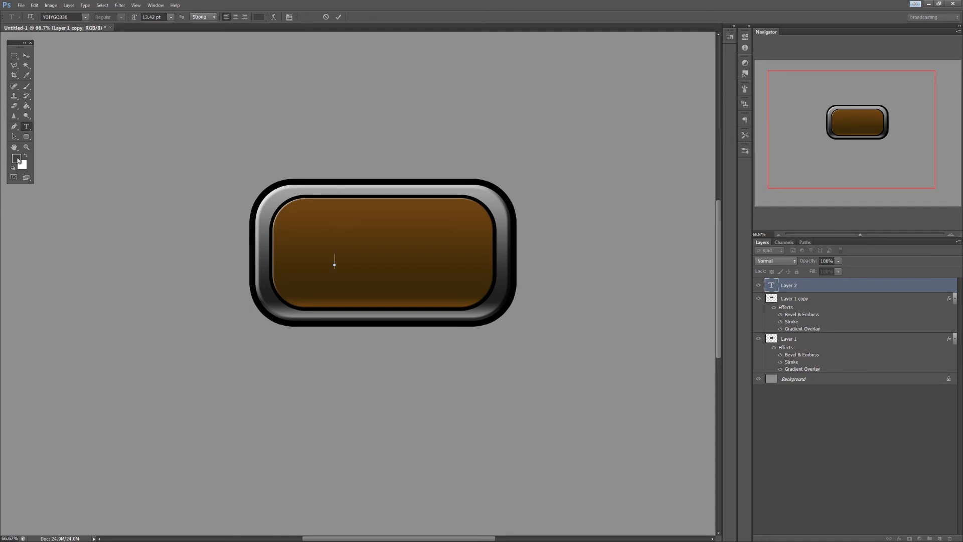
left_click(259, 17)
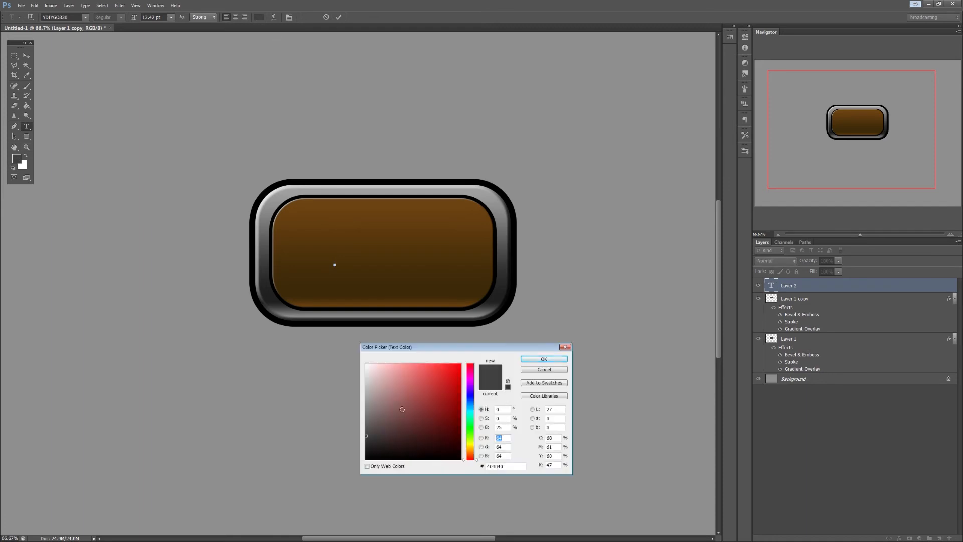
left_click(374, 332)
left_click_drag(379, 386, 364, 359)
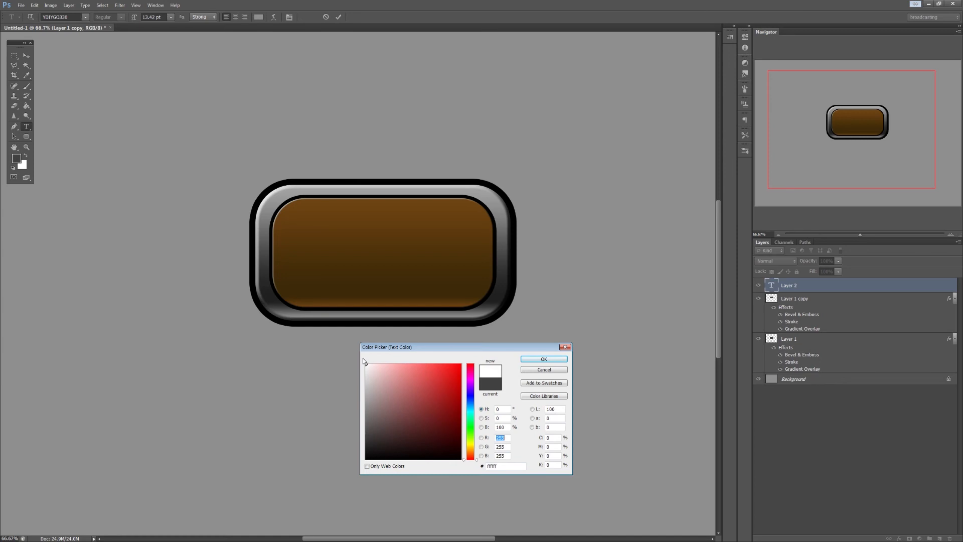
left_click(540, 361)
type("영")
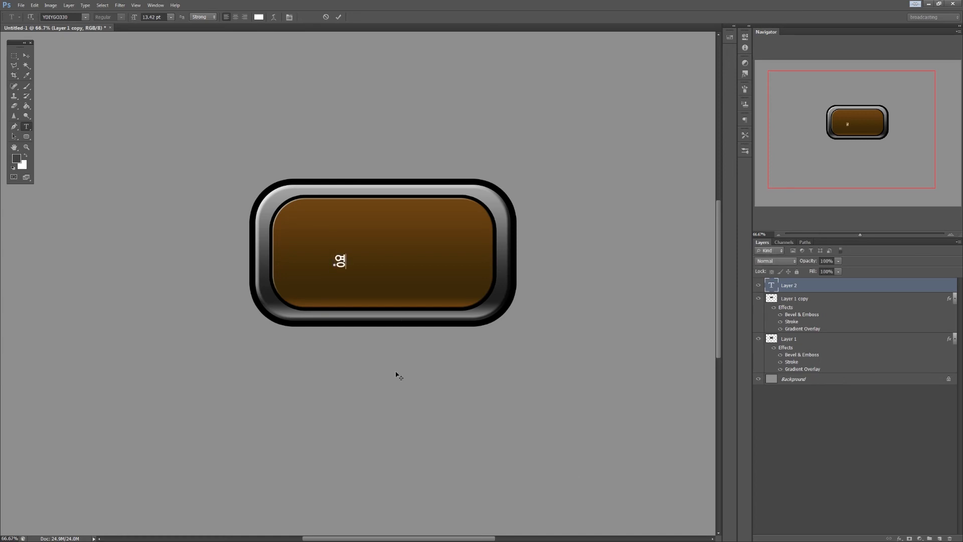
type("웅")
Enlarge the 영웅 text with Free Transform to about 79 pt and center it on the brown panel.
left_click(29, 58)
left_click_drag(350, 267, 429, 235)
key("ctrl+t")
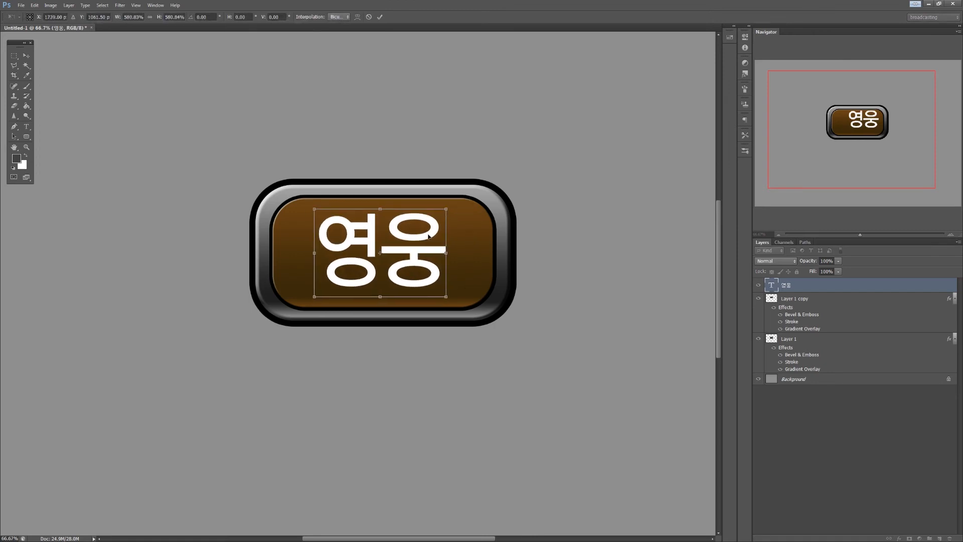
left_click_drag(433, 235, 436, 237)
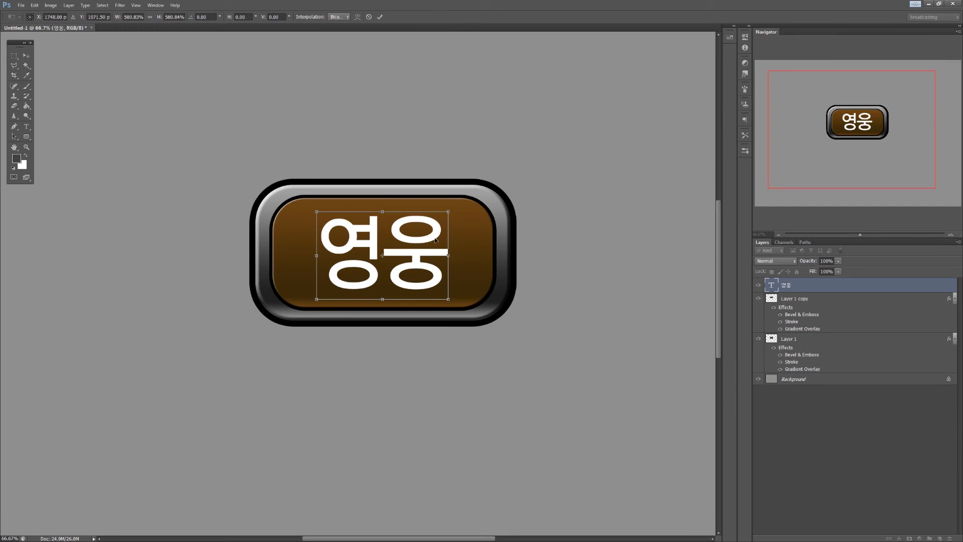
left_click_drag(448, 211, 479, 240)
key("Return")
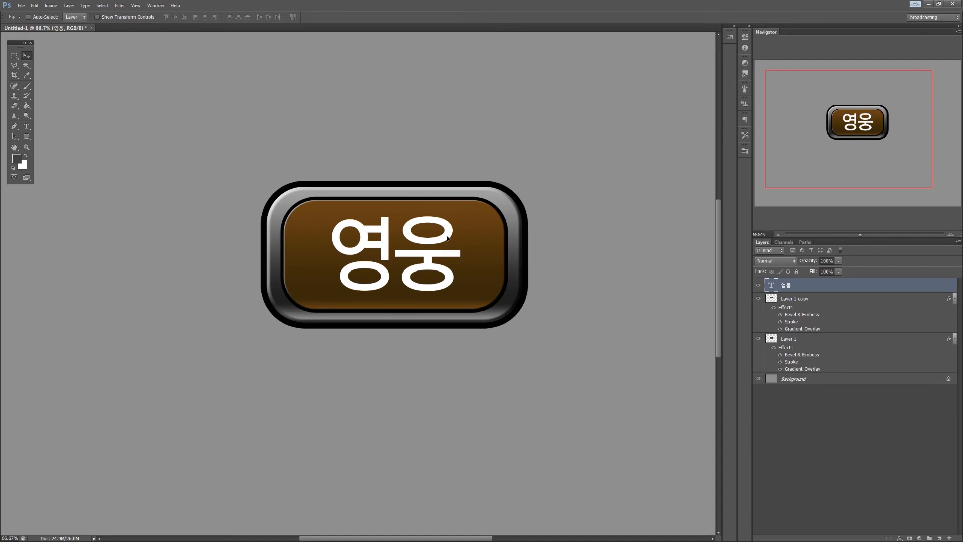
Set the tracking of the 영웅 text to 0.
double_click(772, 285)
key("Escape")
left_click(27, 127)
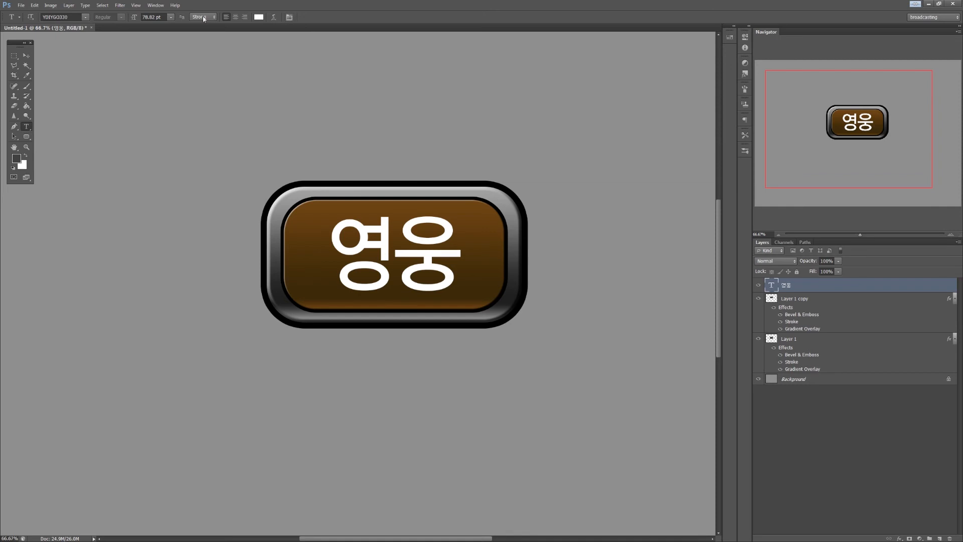
left_click(290, 18)
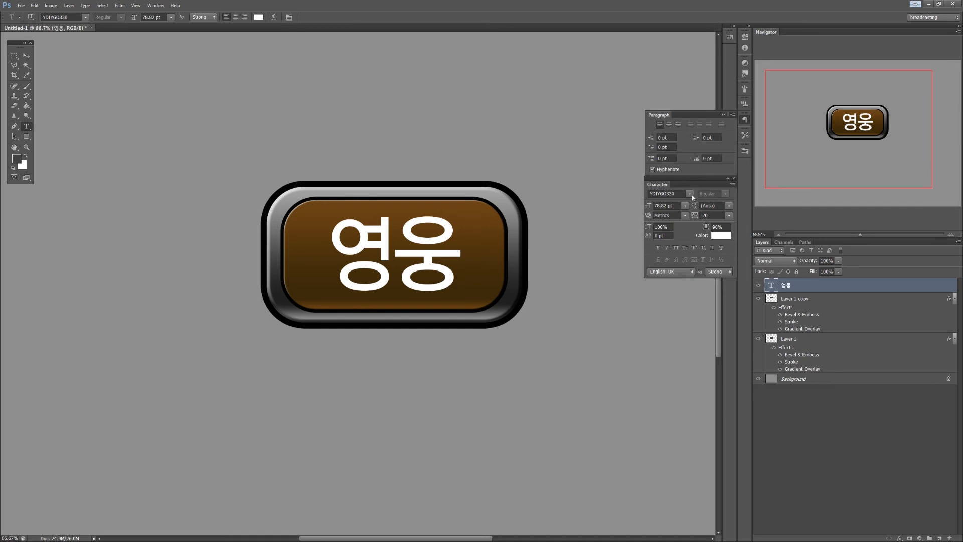
left_click(712, 216)
left_click(725, 227)
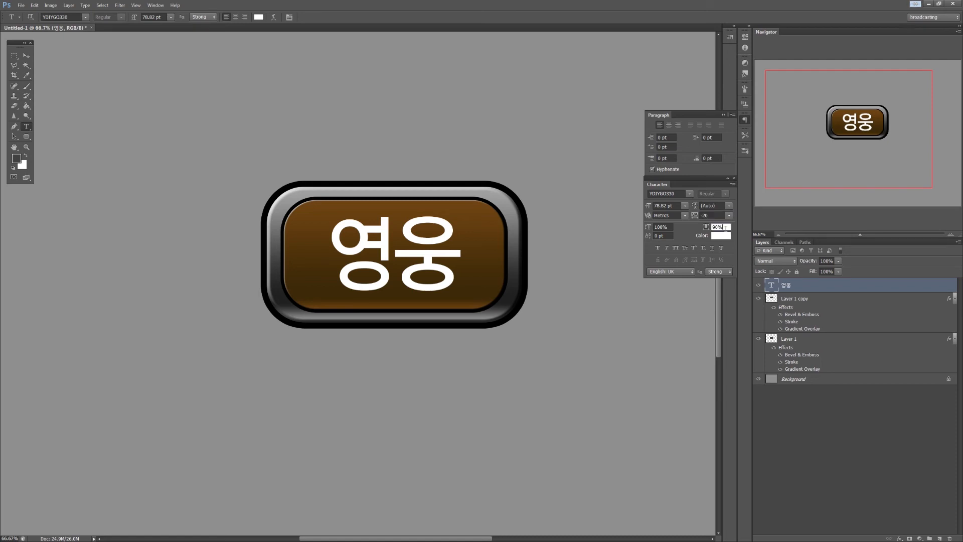
left_click(713, 216)
double_click(707, 215)
type("0")
key("Return")
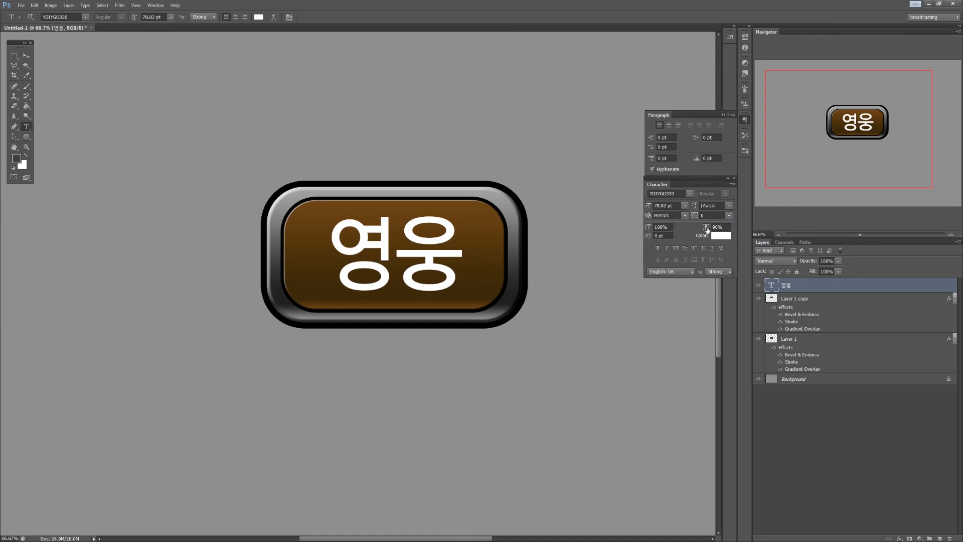
Set the horizontal scale of the 영웅 text to 100% and re-center the text on the button.
left_click(707, 228)
type("100")
key("Return")
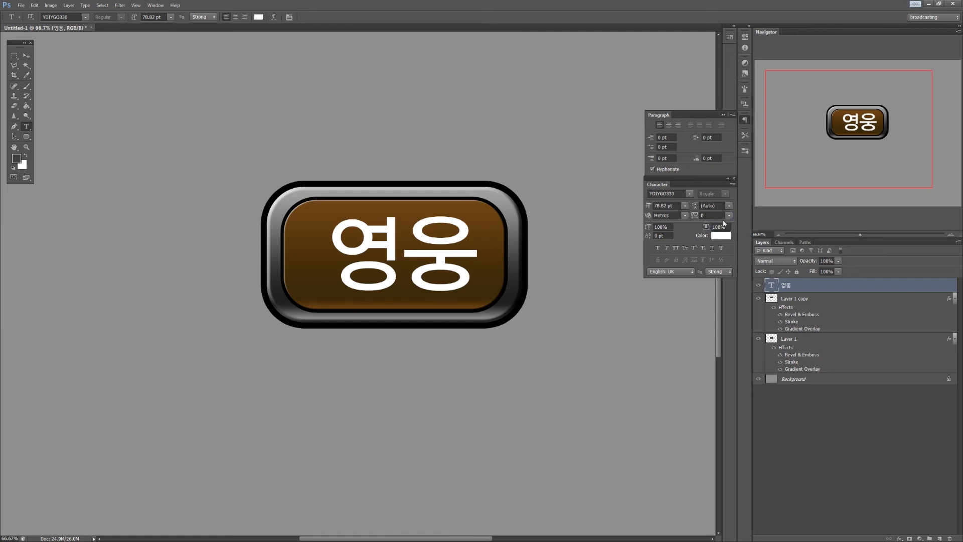
left_click(26, 55)
left_click_drag(440, 248, 429, 249)
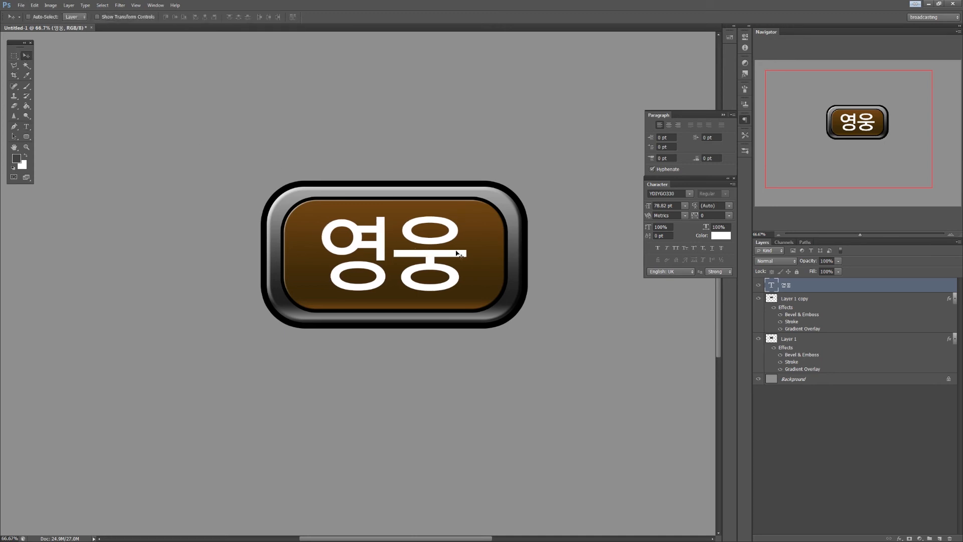
Nudge the 영웅 text slightly on the brown panel and set its tracking to -20.
left_click_drag(443, 251, 445, 252)
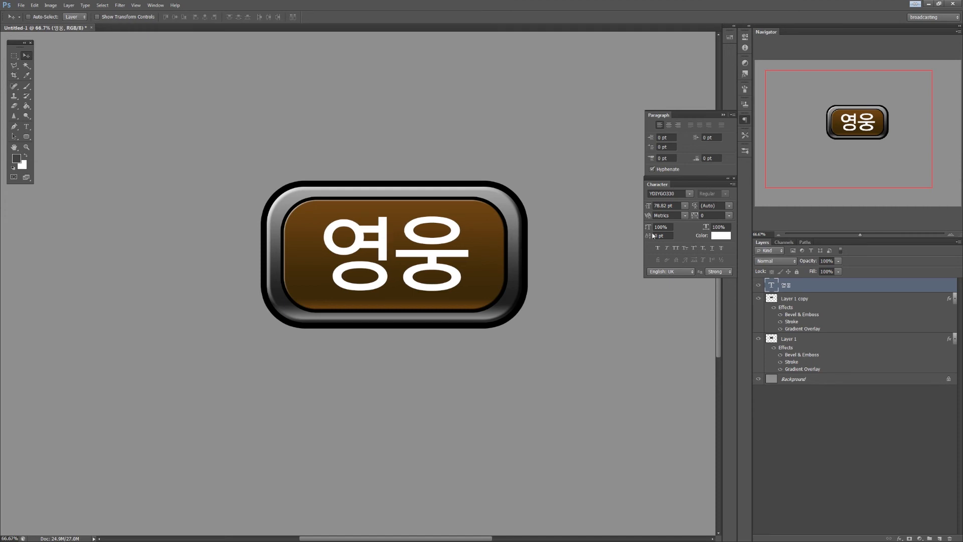
left_click(710, 216)
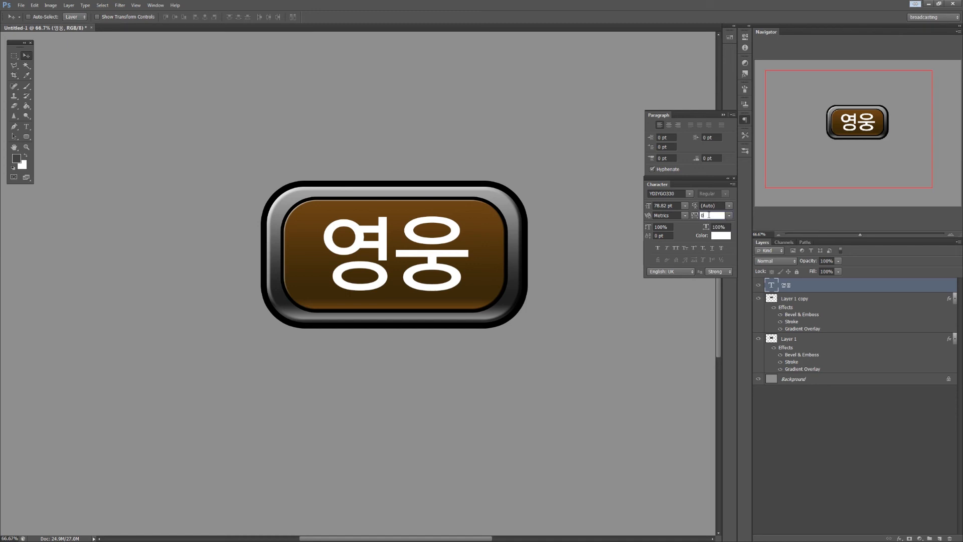
left_click_drag(709, 215, 692, 217)
type("-20")
key("Return")
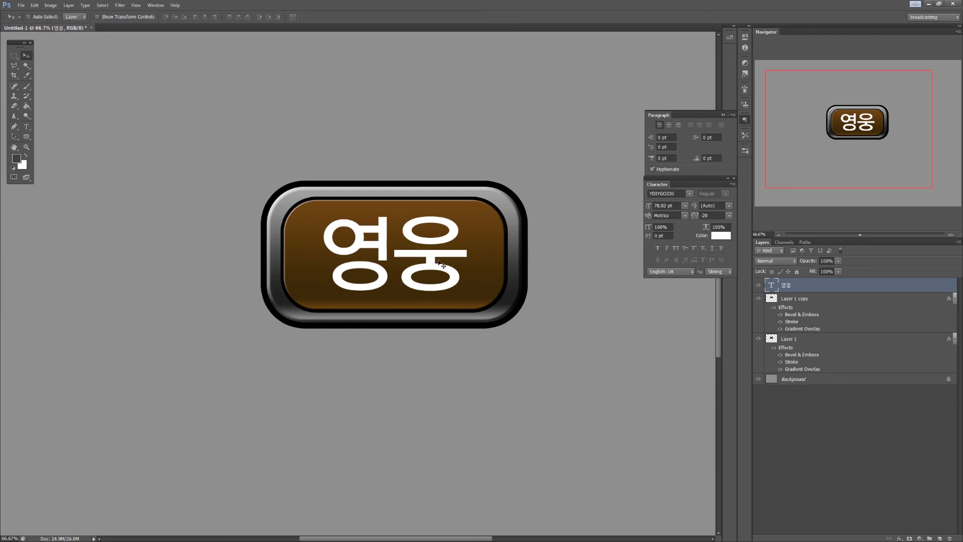
Set the horizontal scale of the 영웅 text to 90% and re-center it on the button.
double_click(719, 227)
type("90")
key("Return")
mouse_move(434, 245)
left_mouse_down()
mouse_move(450, 243)
mouse_move(441, 243)
left_mouse_up()
Enlarge the 영웅 text with Free Transform to about 104.5%, keeping it centered on the brown panel.
key("ctrl+t")
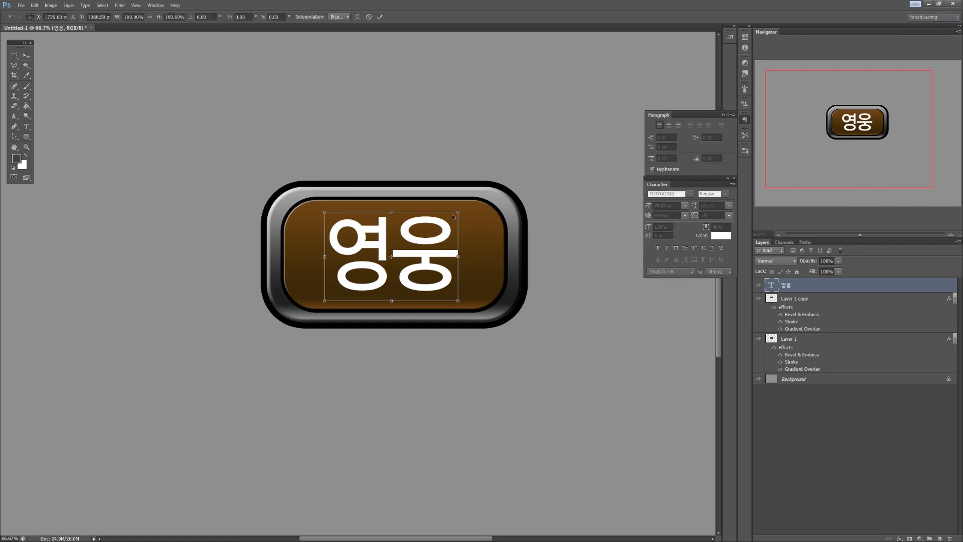
left_click_drag(458, 211, 463, 209)
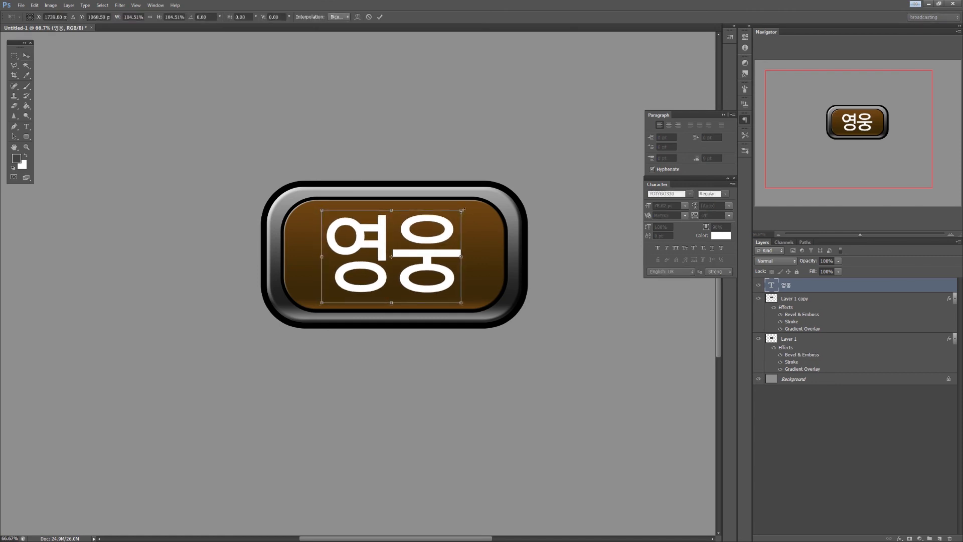
key("Return")
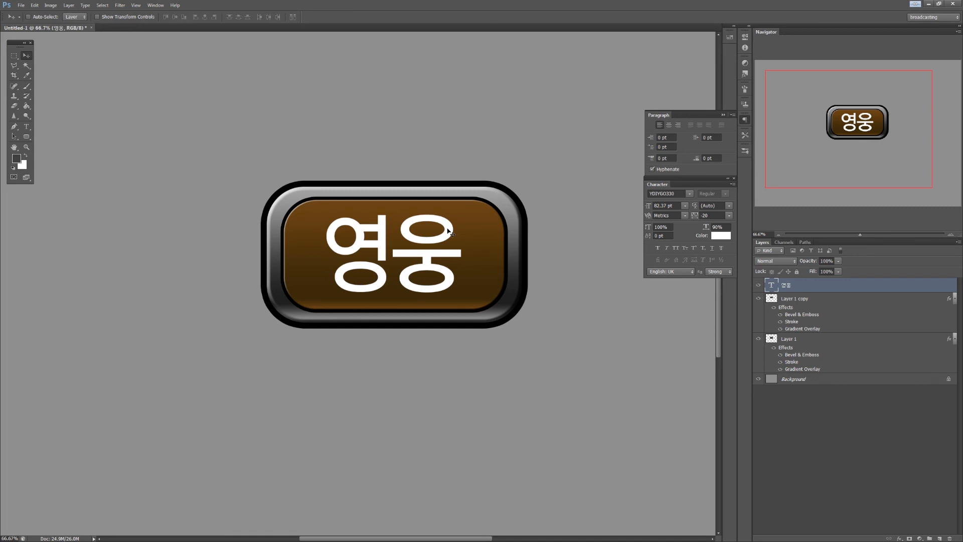
Add a black outside Stroke layer style about 10 px thick to the 영웅 text.
double_click(921, 289)
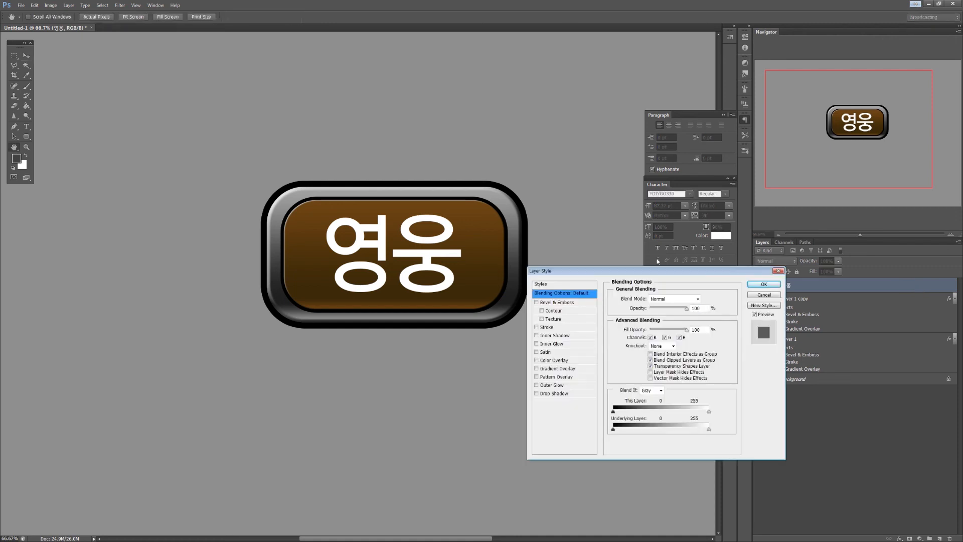
left_click_drag(663, 277, 670, 291)
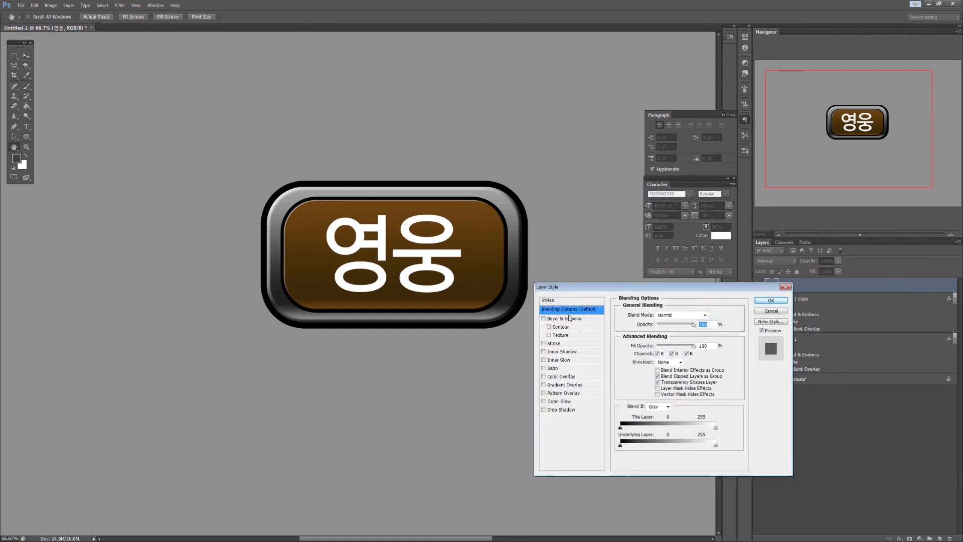
left_click(544, 344)
left_click(579, 345)
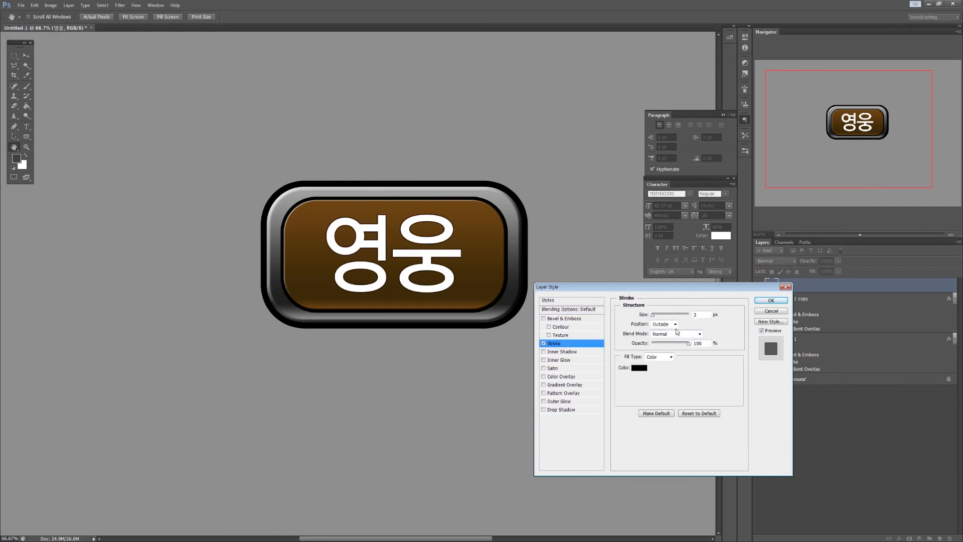
left_click_drag(654, 315, 658, 318)
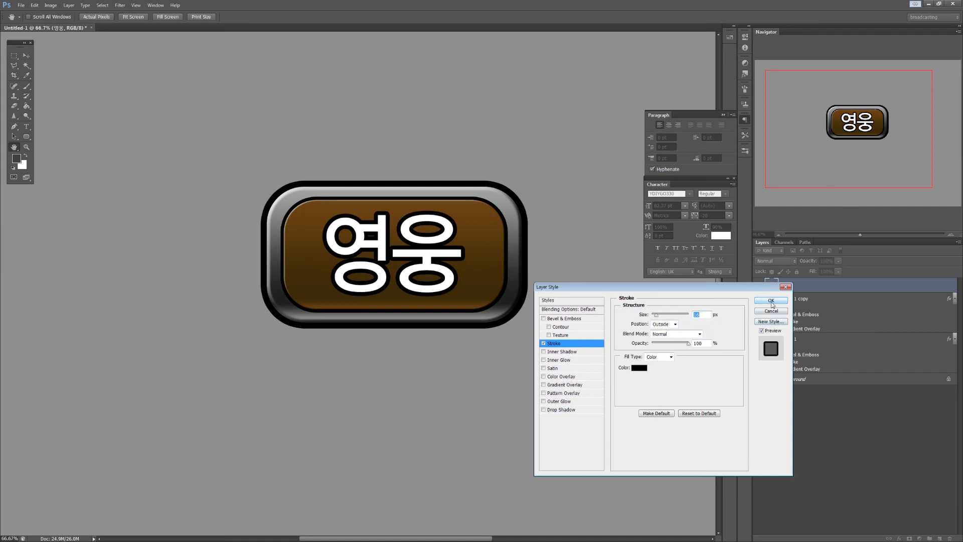
left_click(771, 302)
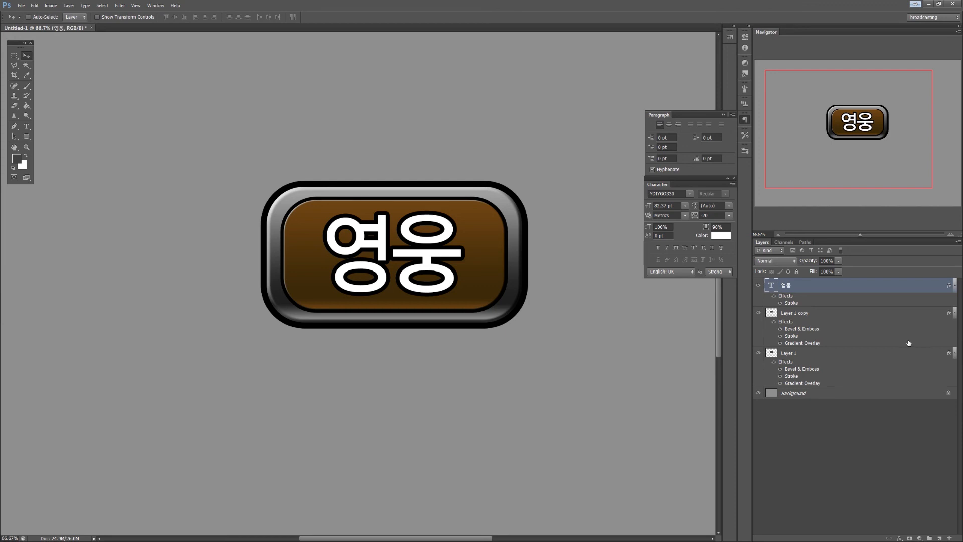
Select Layer 1 copy and toggle its visibility off and on to check which part of the button it holds.
left_click(852, 313)
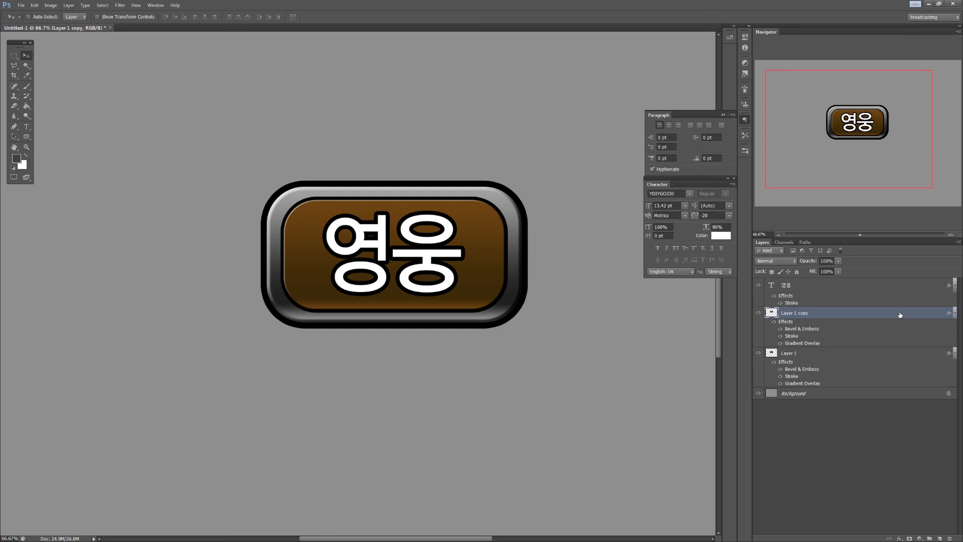
left_click(758, 313)
left_click(759, 313)
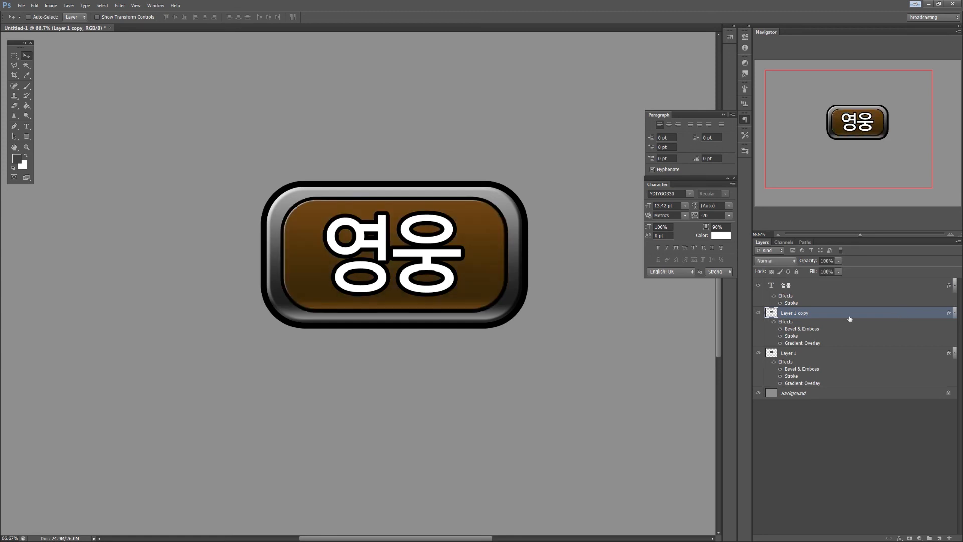
Brighten the 100% color stop of Layer 1 copy's Gradient Overlay to orange-brown #aa6719.
double_click(928, 317)
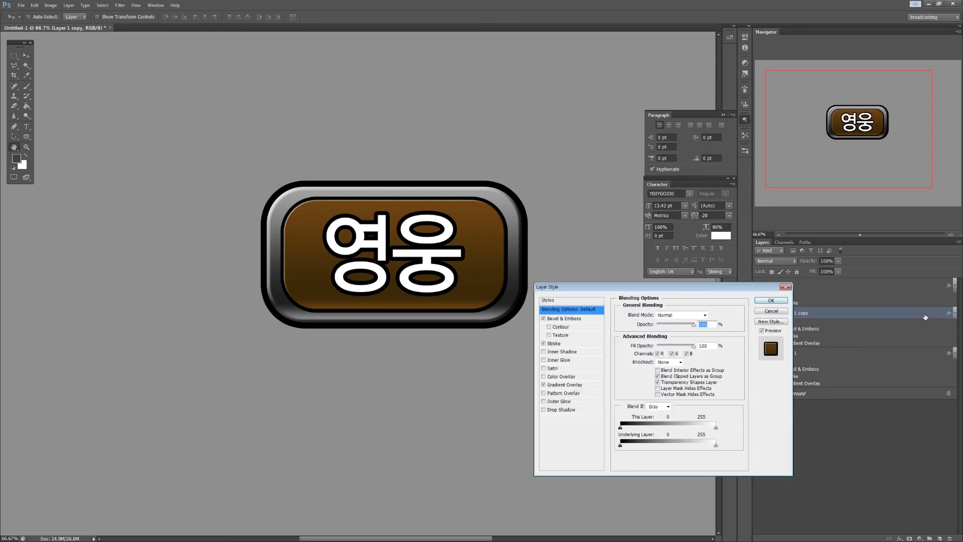
left_click_drag(666, 290, 653, 306)
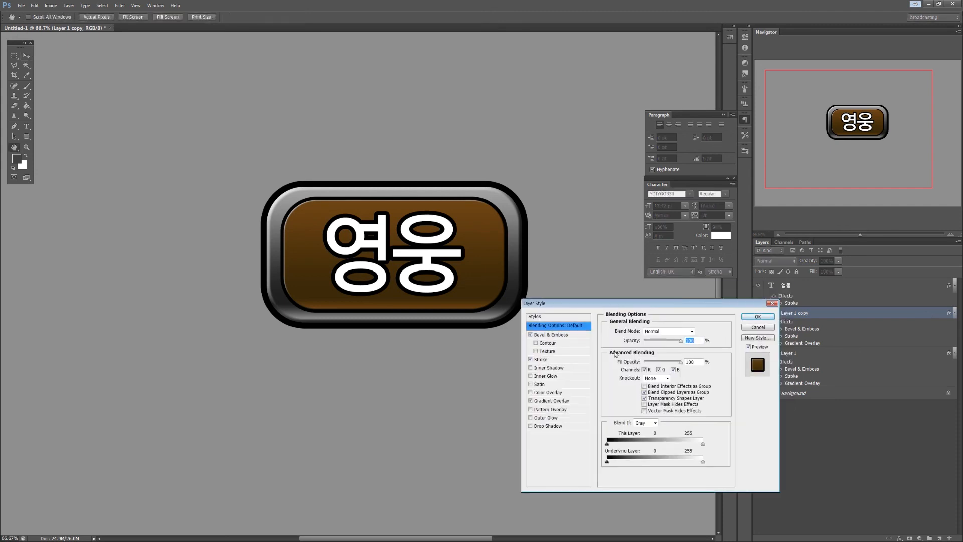
left_click(551, 361)
left_click(549, 401)
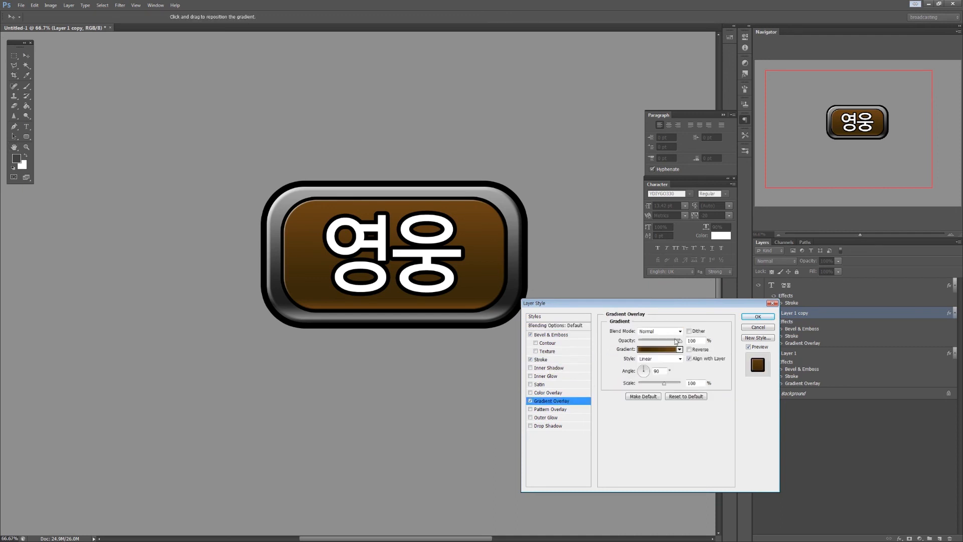
left_click_drag(673, 342, 681, 344)
left_click(665, 349)
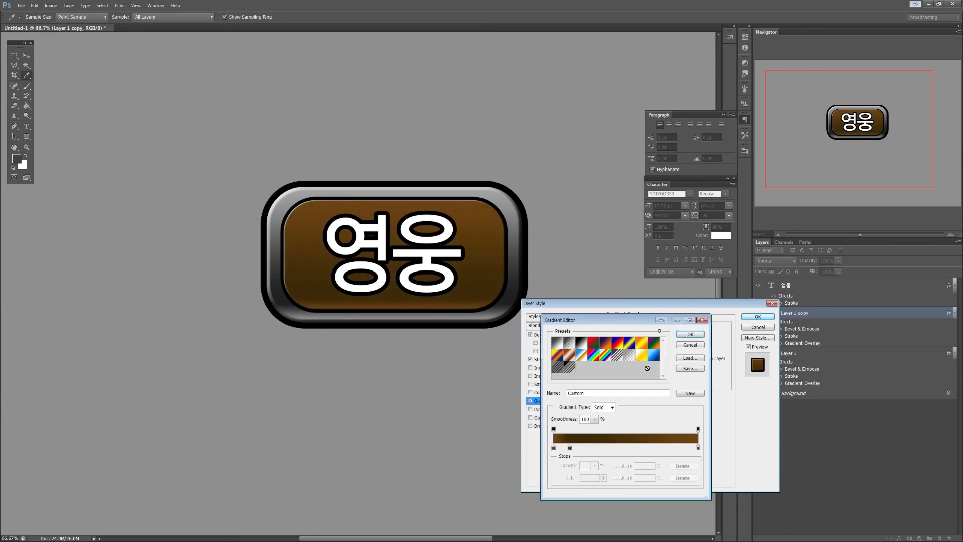
left_click(697, 447)
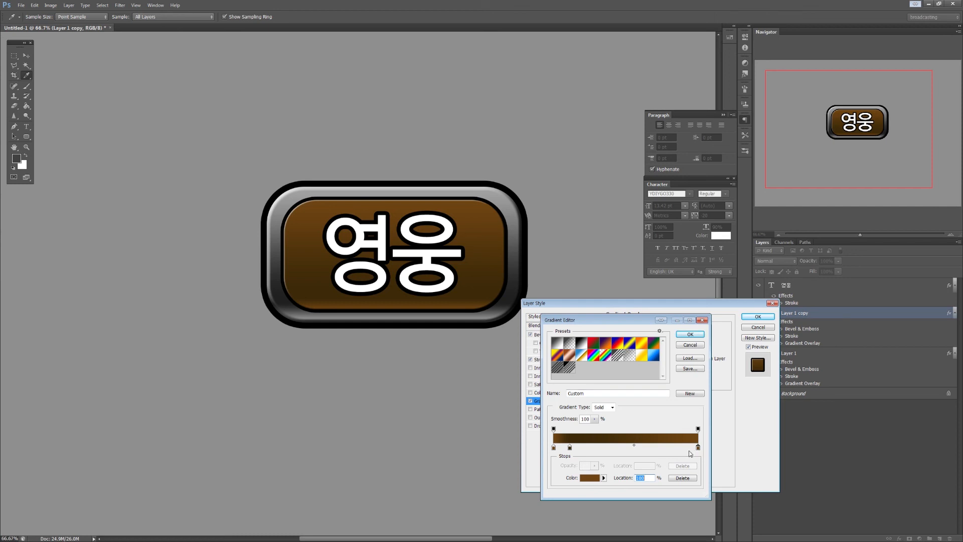
left_click(589, 477)
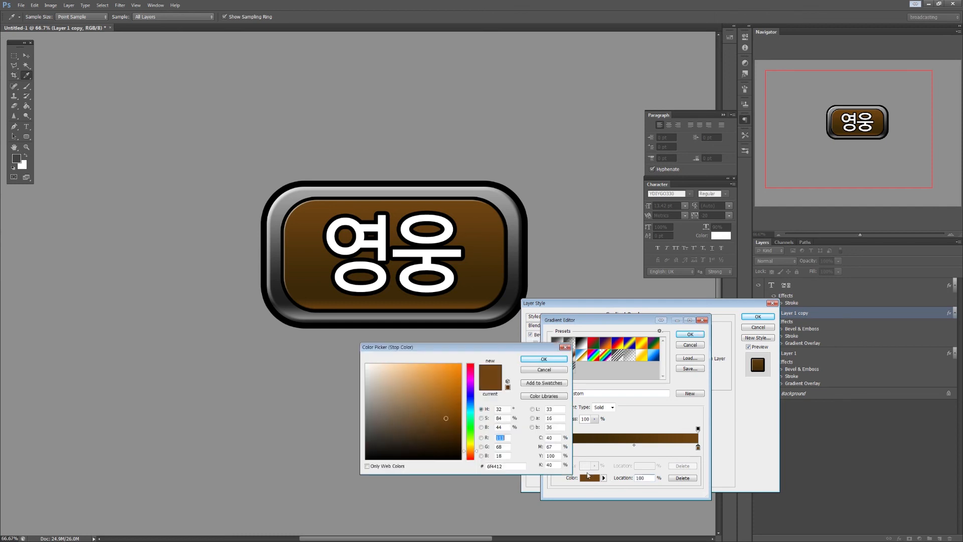
left_click(446, 405)
left_click(447, 403)
left_click(447, 396)
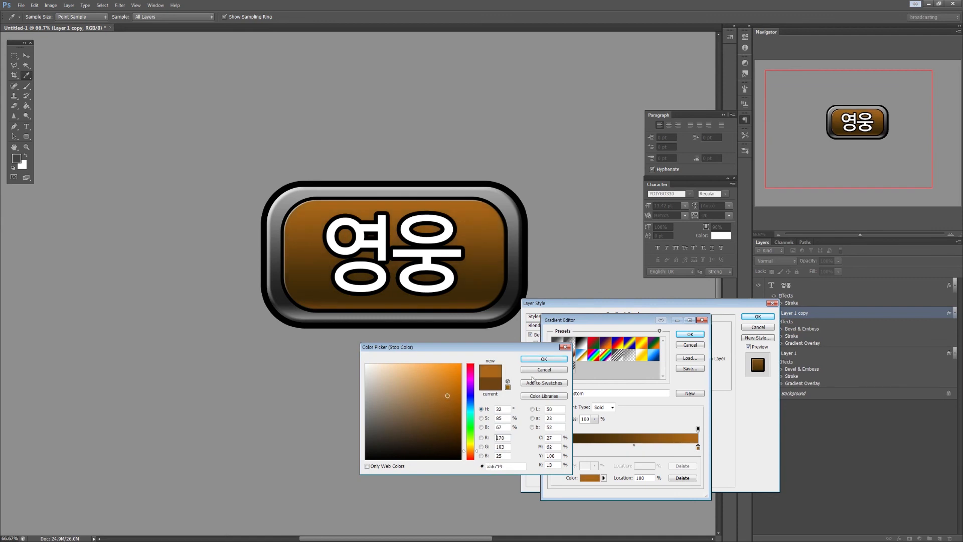
left_click(544, 359)
Set the gradient's color stop at location 11% to dark brown #462f08 and apply the layer style.
double_click(569, 447)
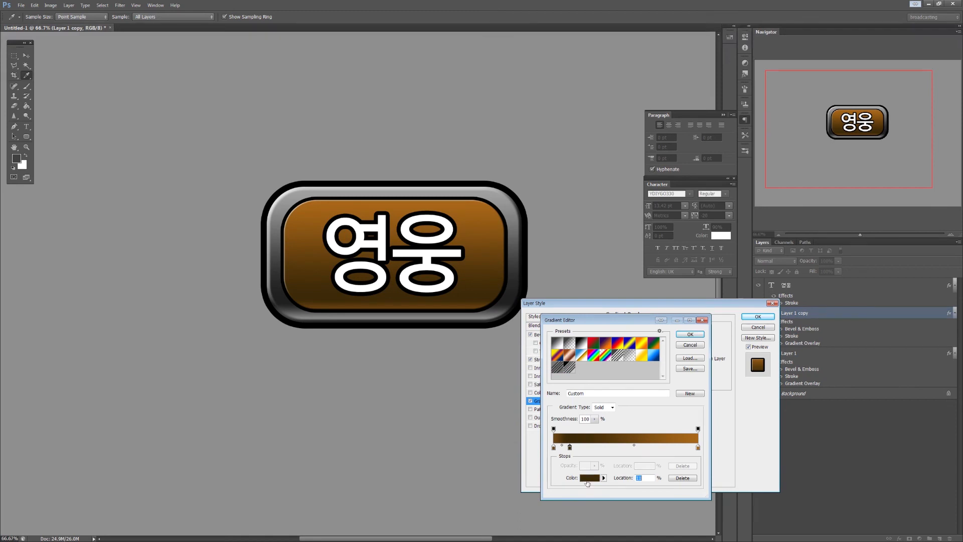
left_click(450, 429)
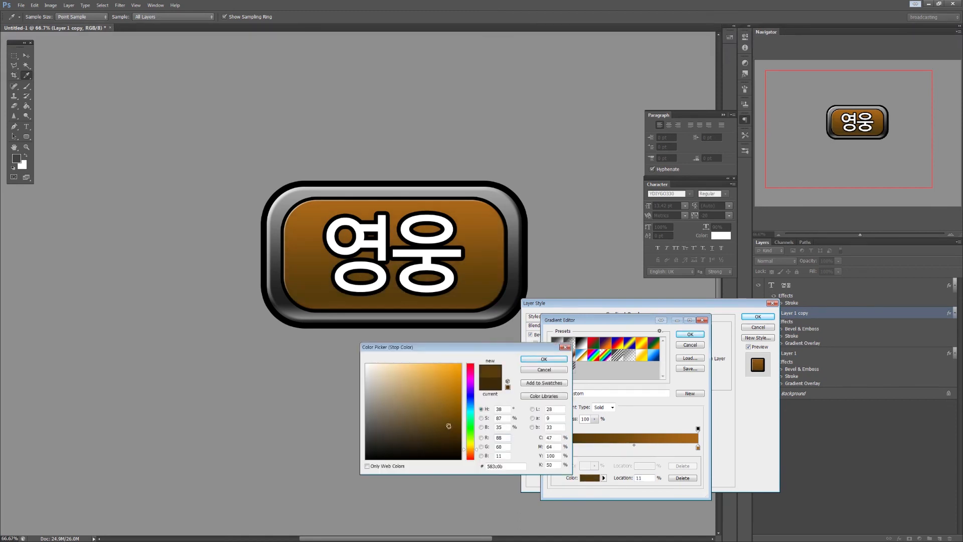
left_click_drag(449, 429, 450, 433)
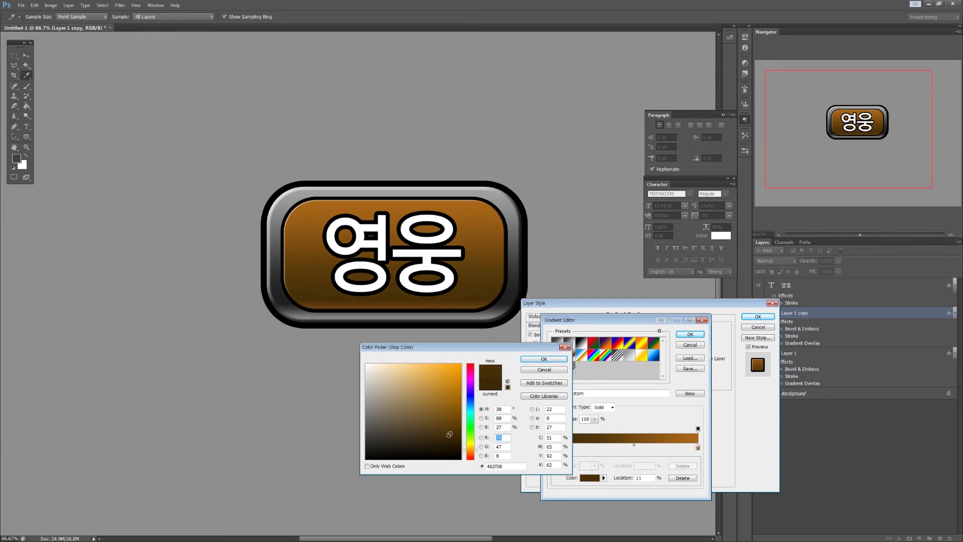
left_click(542, 360)
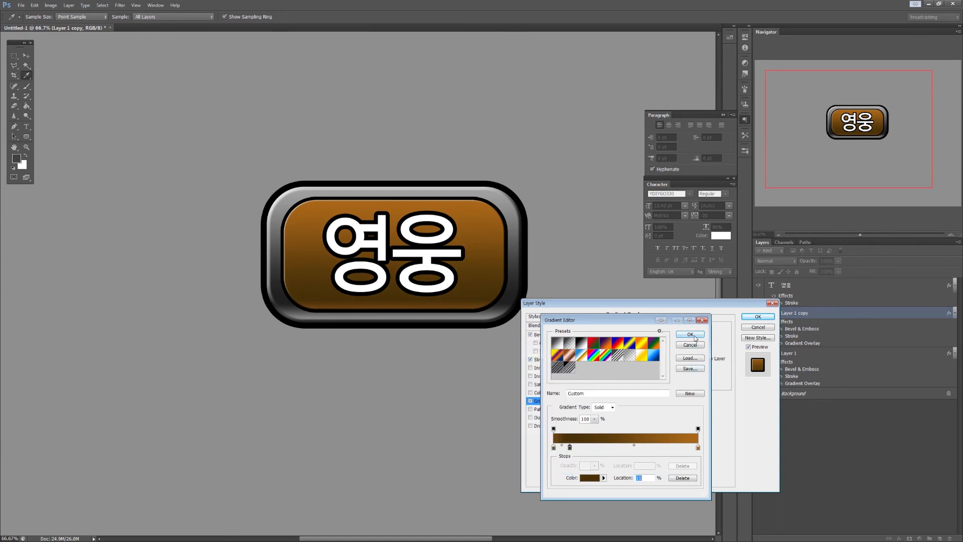
left_click(695, 338)
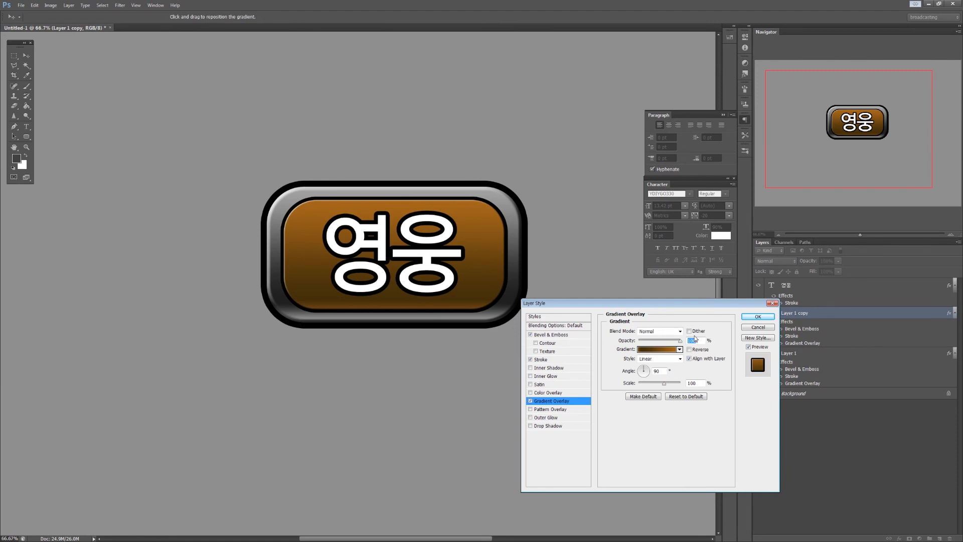
left_click(757, 317)
left_click_drag(607, 299, 571, 291)
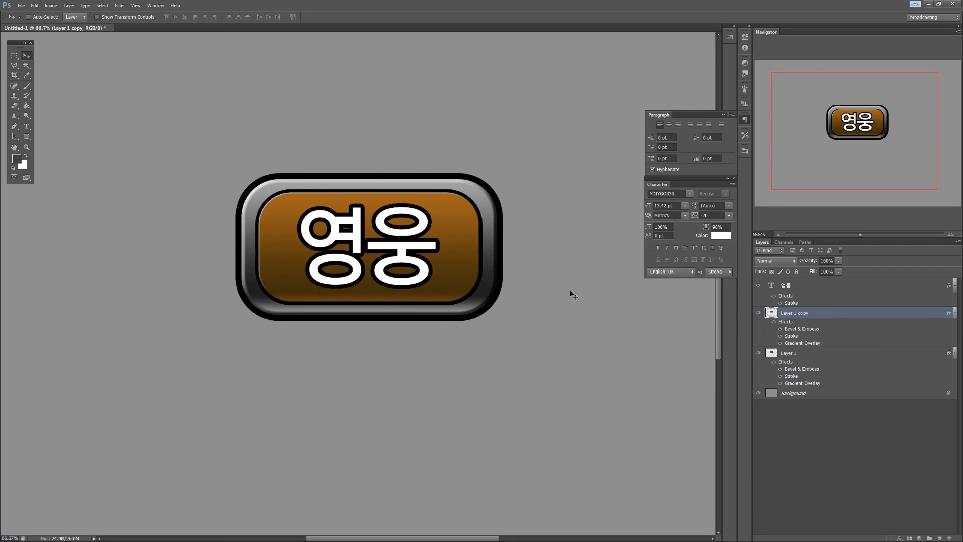